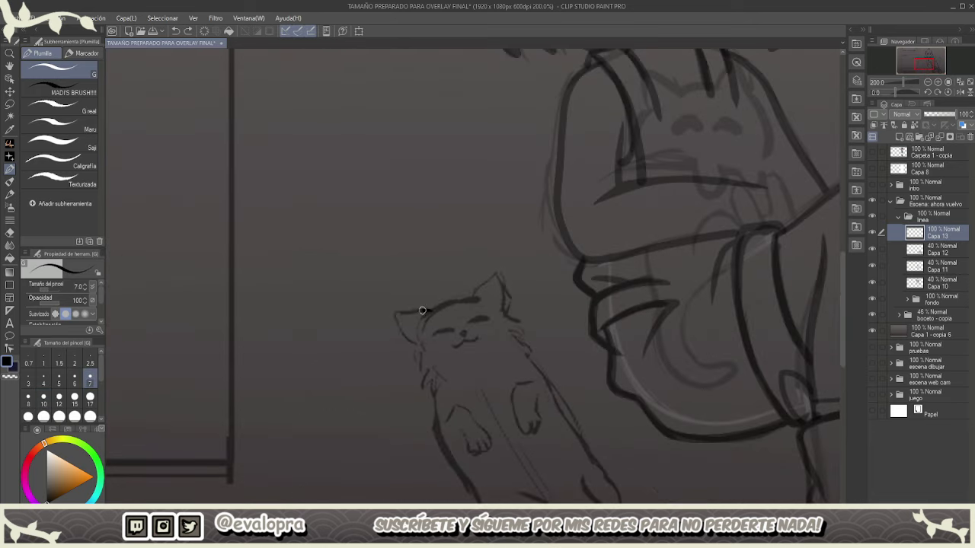
- Ink the lying cat's ears, head outline and the rounded end of its body around the hind paw over the sketch
mouse_move(432, 310)
mouse_down()
mouse_move(404, 312)
mouse_move(423, 346)
mouse_up()
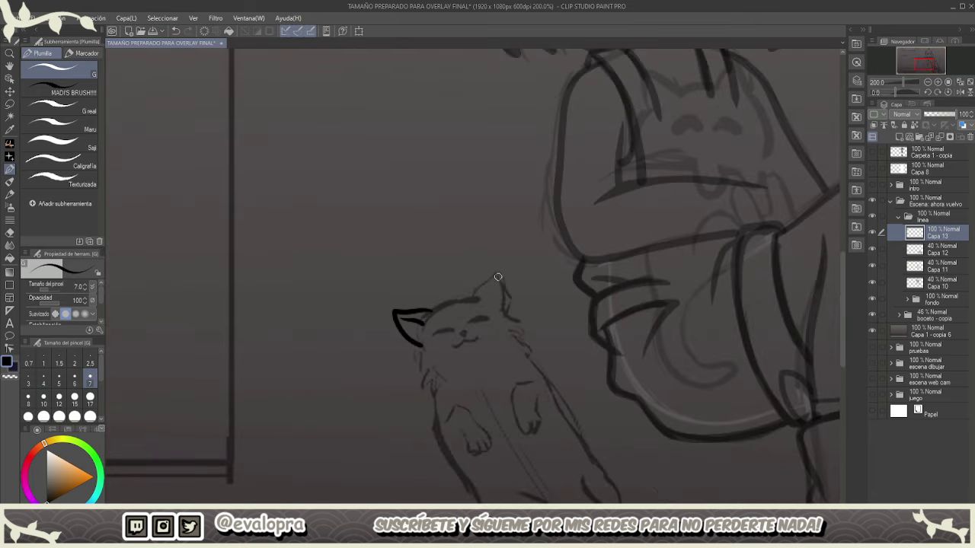
mouse_move(472, 296)
mouse_down()
mouse_move(497, 272)
mouse_move(509, 313)
mouse_move(428, 316)
mouse_up()
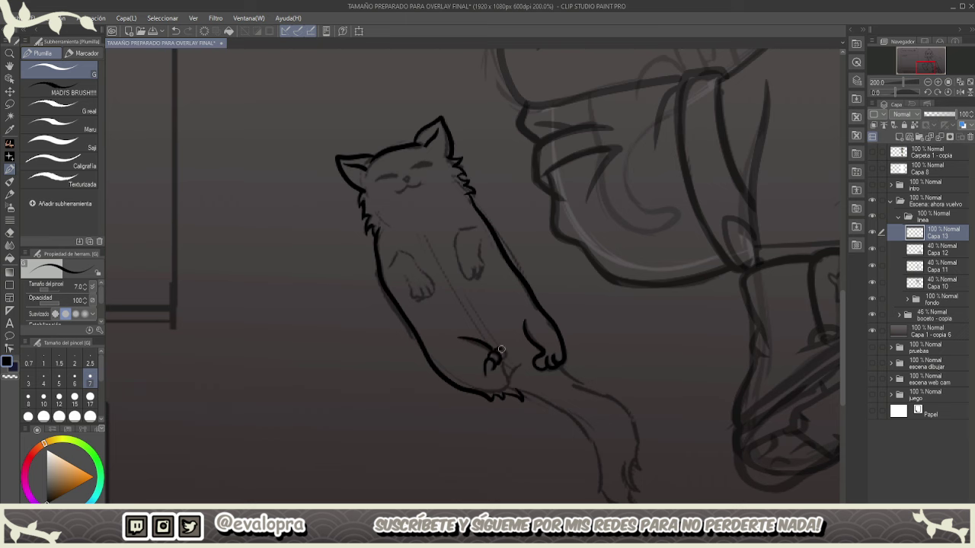
drag(506, 376, 479, 392)
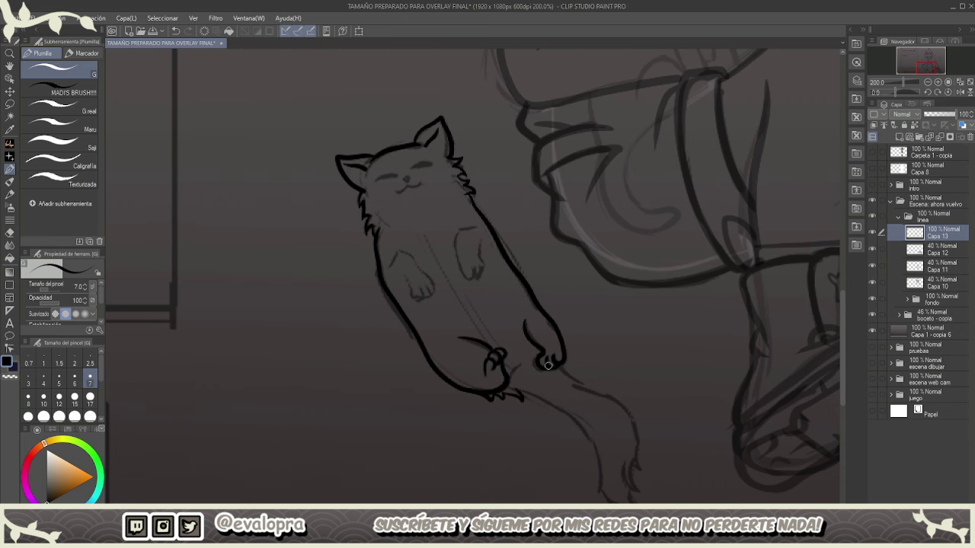
- Add fur tufts to the outer edge of the lying cat's right hind leg, just above the paw
drag(605, 382, 577, 349)
scroll(525, 286, up, 2)
scroll(537, 292, down, 1)
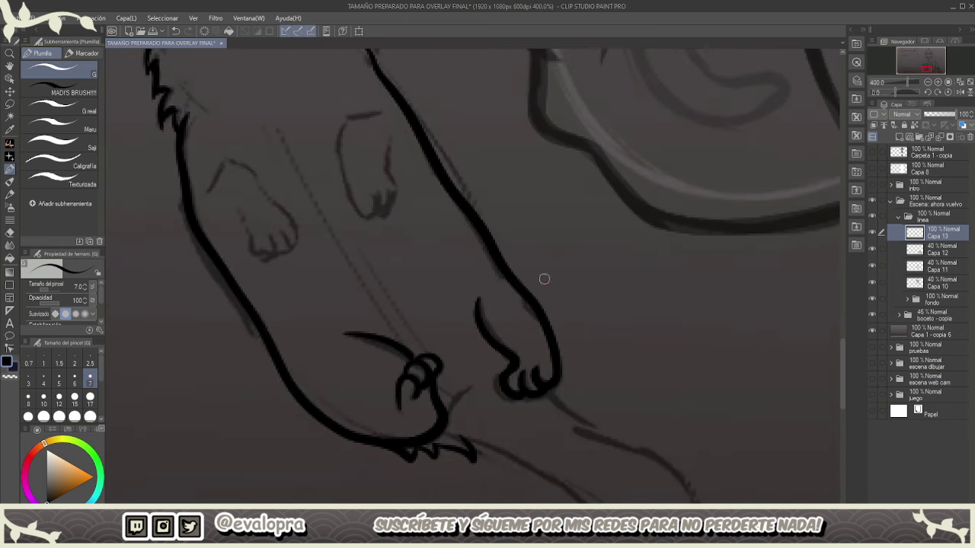
mouse_move(518, 283)
mouse_down()
mouse_move(552, 320)
mouse_move(533, 298)
mouse_up()
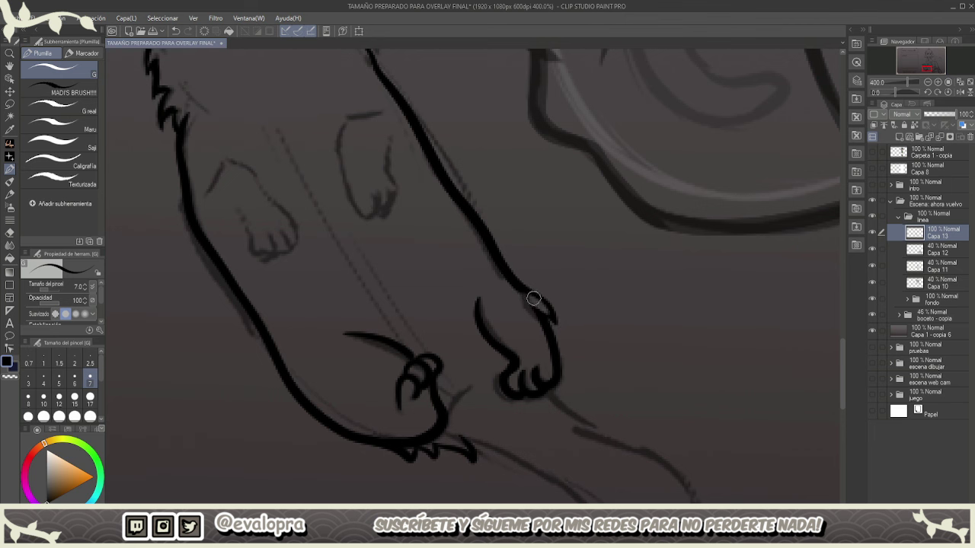
mouse_move(618, 328)
mouse_down()
mouse_move(653, 338)
mouse_move(681, 284)
mouse_up()
mouse_move(587, 242)
mouse_down()
mouse_move(610, 255)
mouse_move(624, 284)
mouse_up()
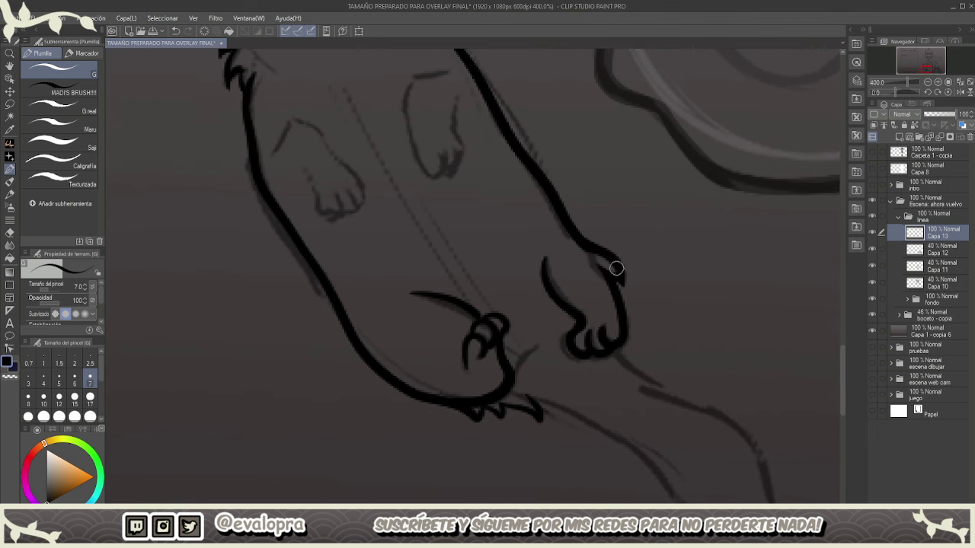
drag(659, 324, 610, 392)
mouse_move(541, 311)
mouse_down()
mouse_move(544, 300)
mouse_move(535, 320)
mouse_up()
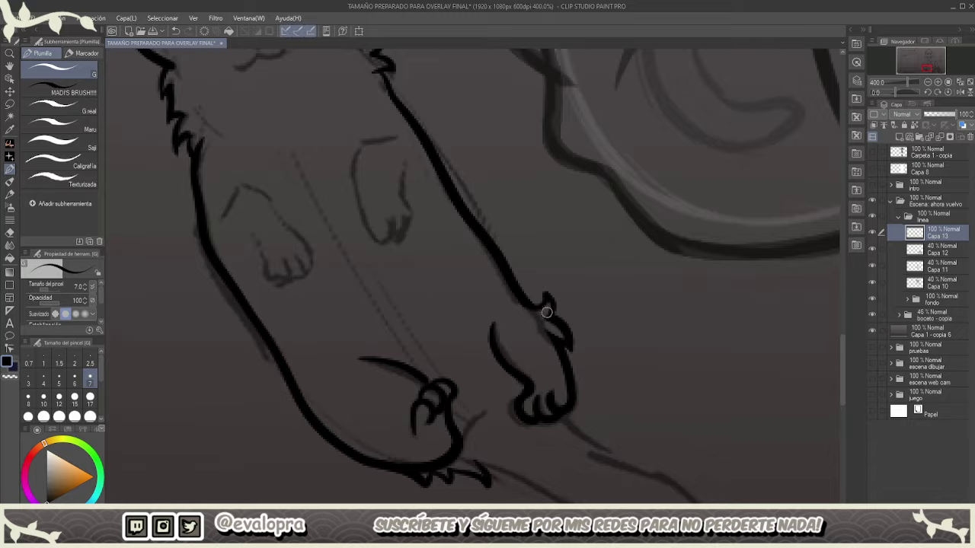
- Add fur tufts along the lying cat's left haunch, undoing the strokes that do not fit
mouse_move(434, 422)
mouse_down()
mouse_move(476, 349)
mouse_move(540, 349)
mouse_up()
mouse_move(412, 319)
mouse_down()
mouse_move(420, 368)
mouse_move(400, 365)
mouse_move(437, 371)
mouse_move(434, 354)
mouse_up()
key(ctrl+z)
key(ctrl+z)
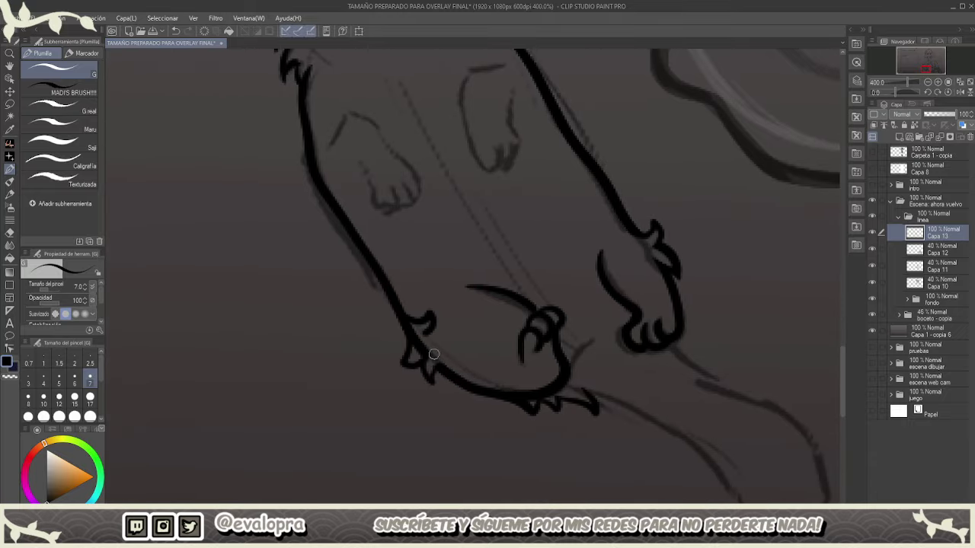
- Ink both edges of the lying cat's long curved tail, including its furry tip
scroll(615, 278, down, 4)
scroll(462, 241, up, 2)
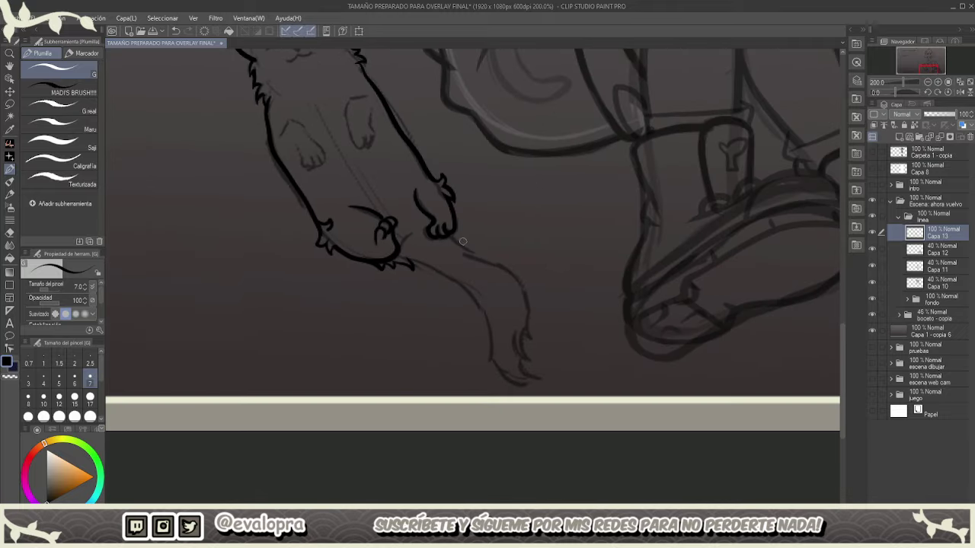
drag(492, 263, 523, 335)
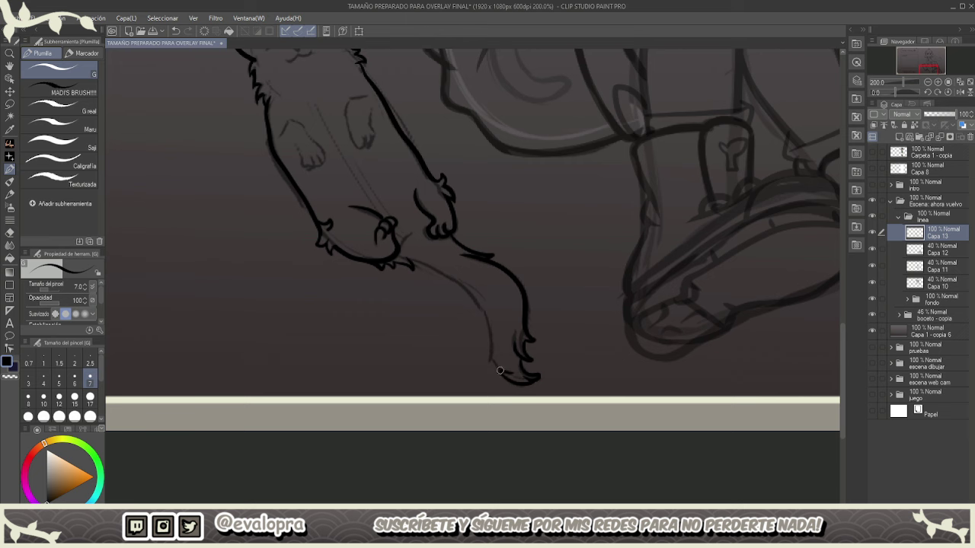
mouse_move(499, 371)
mouse_down()
mouse_move(485, 321)
mouse_move(485, 363)
mouse_move(481, 291)
mouse_move(488, 338)
mouse_move(462, 285)
mouse_move(408, 259)
mouse_up()
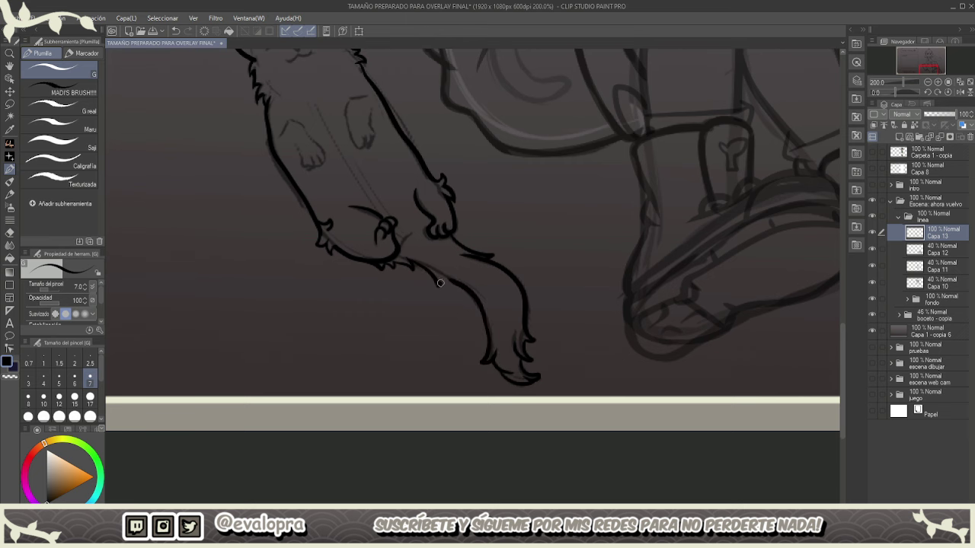
- Ink the lying cat's two front legs and paws over the sketch lines on its chest
scroll(507, 274, down, 3)
scroll(449, 208, up, 5)
mouse_move(501, 216)
mouse_down()
mouse_move(477, 226)
mouse_move(459, 281)
mouse_move(480, 321)
mouse_move(507, 309)
mouse_move(508, 242)
mouse_up()
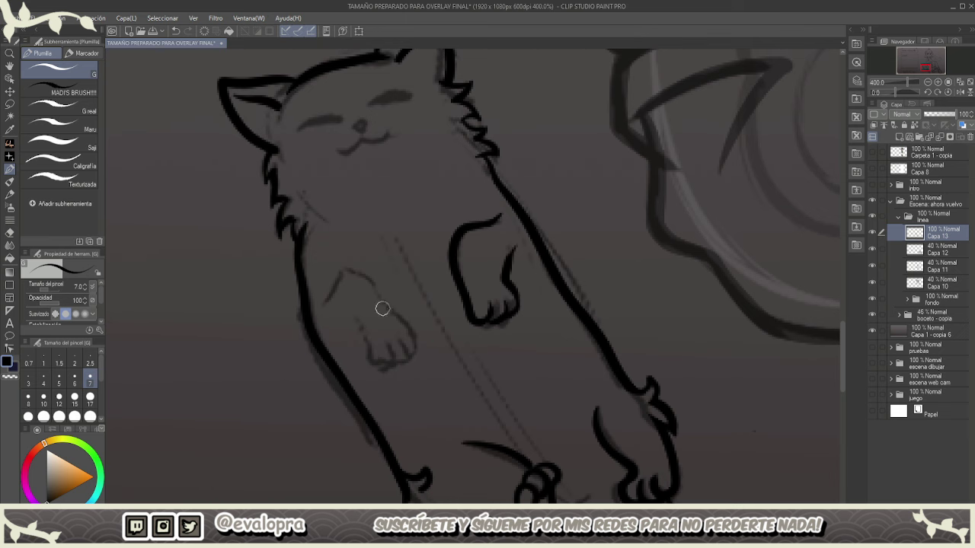
mouse_move(320, 303)
mouse_down()
mouse_move(392, 312)
mouse_move(416, 365)
mouse_move(396, 358)
mouse_move(376, 367)
mouse_move(358, 320)
mouse_up()
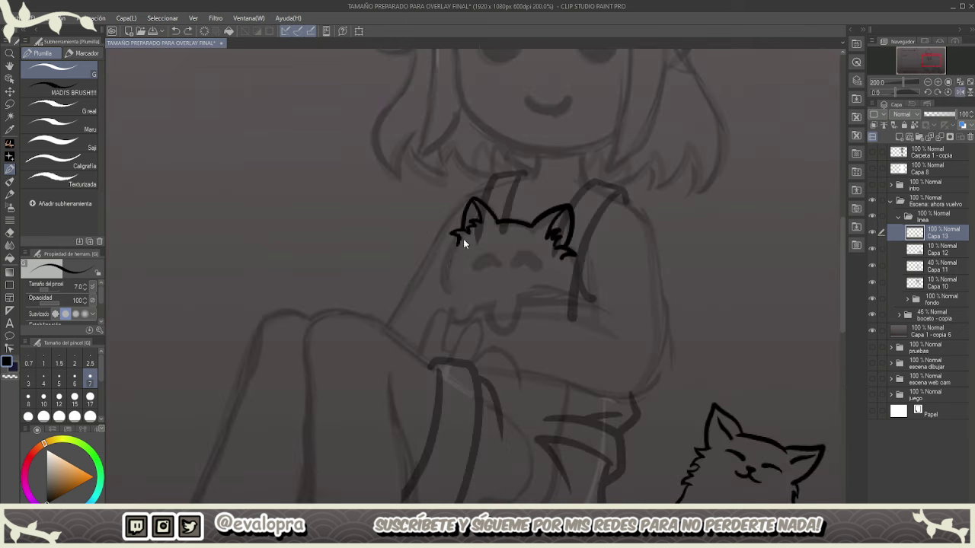
- Ink the held cat's cheeks, front paws and closed eyes, mirroring the canvas view to check the drawing
drag(460, 235, 473, 310)
drag(565, 257, 567, 291)
key(h)
mouse_move(506, 279)
mouse_down()
mouse_move(523, 262)
mouse_move(495, 300)
mouse_up()
mouse_move(443, 279)
mouse_down()
mouse_move(472, 296)
mouse_move(449, 273)
mouse_move(526, 267)
mouse_up()
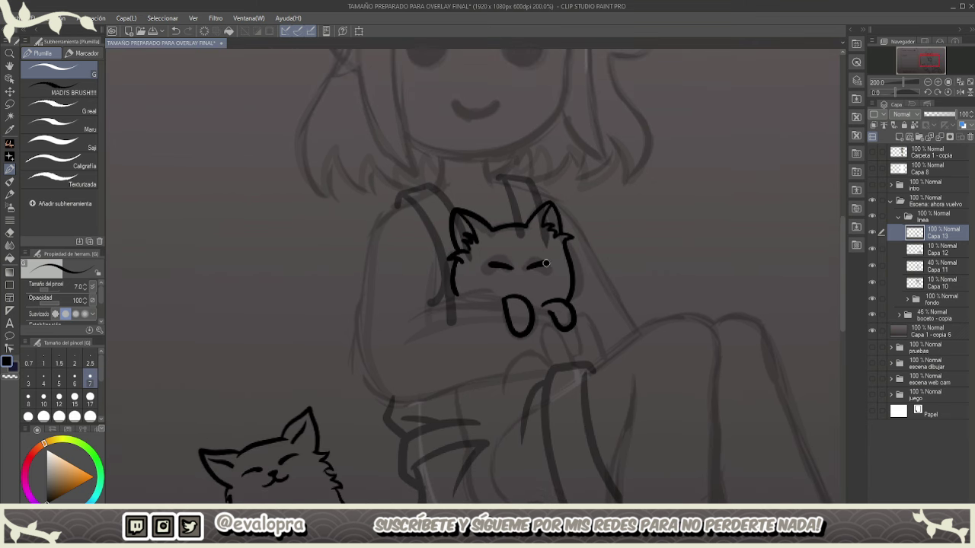
- Ink the held cat's nose and smiling mouth, and add short whisker marks on its cheeks
scroll(519, 283, up, 2)
mouse_move(512, 276)
mouse_down()
mouse_move(490, 290)
mouse_move(557, 288)
mouse_move(587, 276)
mouse_up()
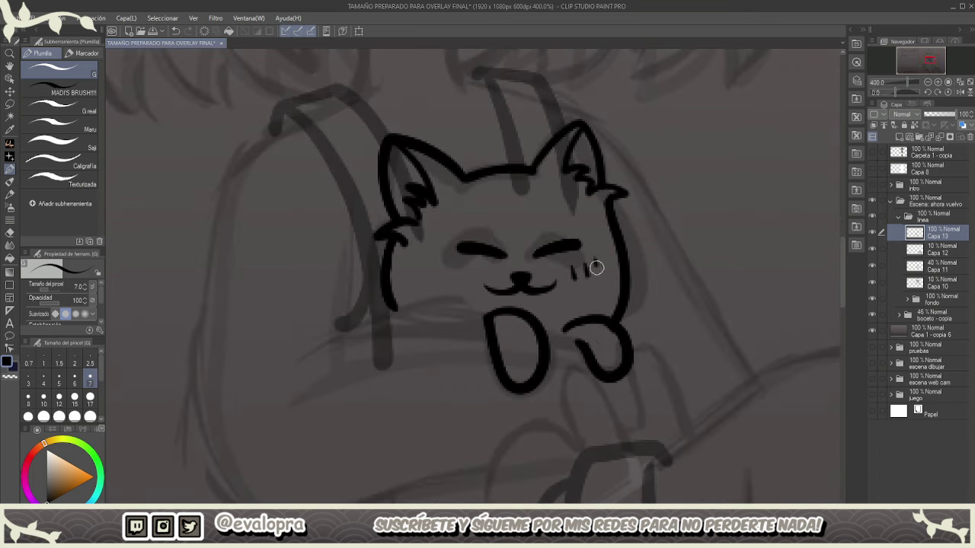
key(ctrl+z)
key(ctrl+z)
key(ctrl+y)
key(ctrl+y)
- Ink the held cat's furry tail, thigh and hind feet with paw pads
scroll(473, 275, down, 5)
scroll(533, 288, up, 2)
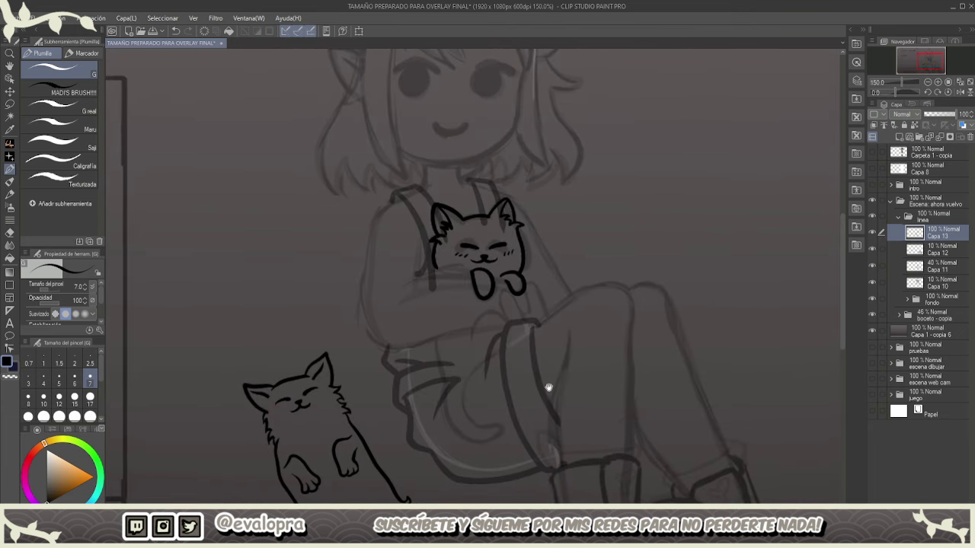
scroll(428, 317, down, 1)
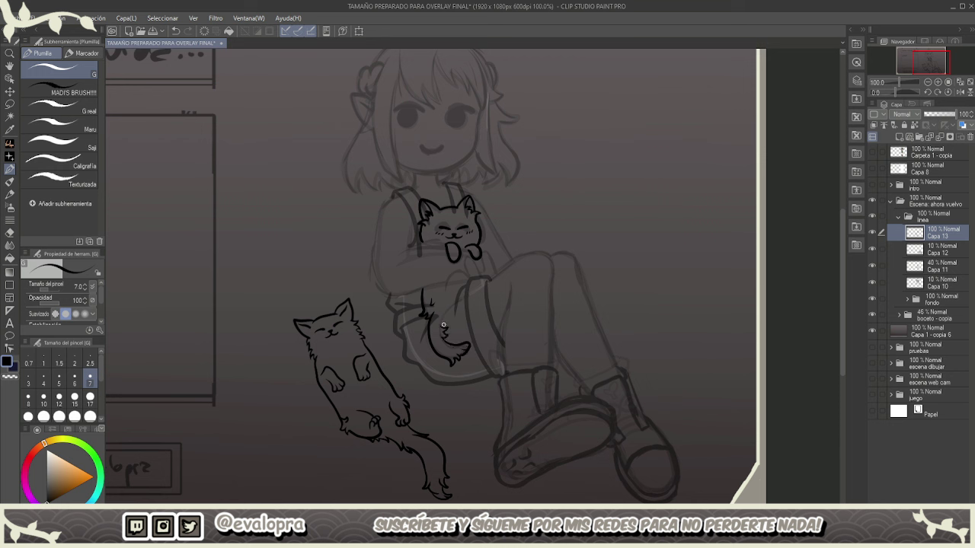
scroll(453, 306, up, 1)
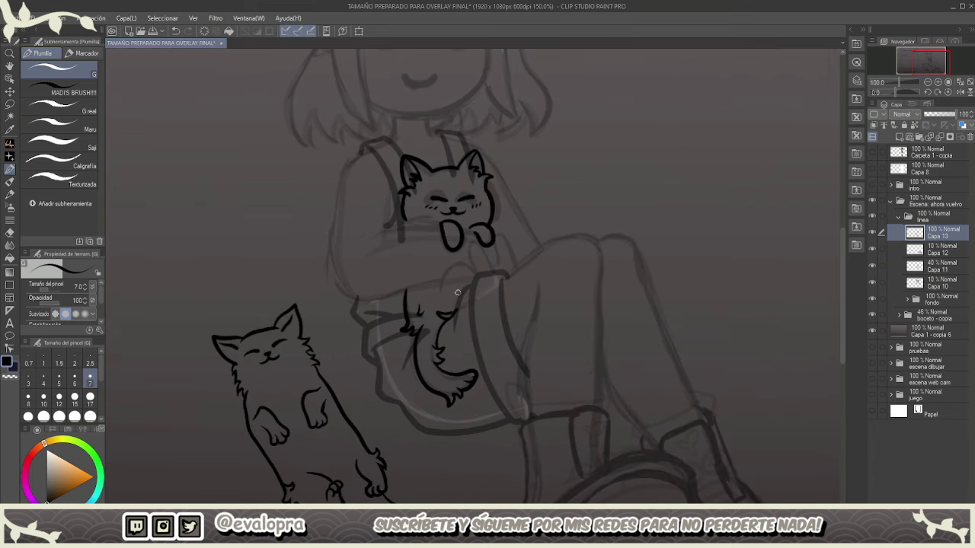
mouse_move(437, 293)
mouse_down()
mouse_move(448, 266)
mouse_move(474, 269)
mouse_move(474, 242)
mouse_move(493, 271)
mouse_up()
key(ctrl+z)
drag(504, 237, 519, 268)
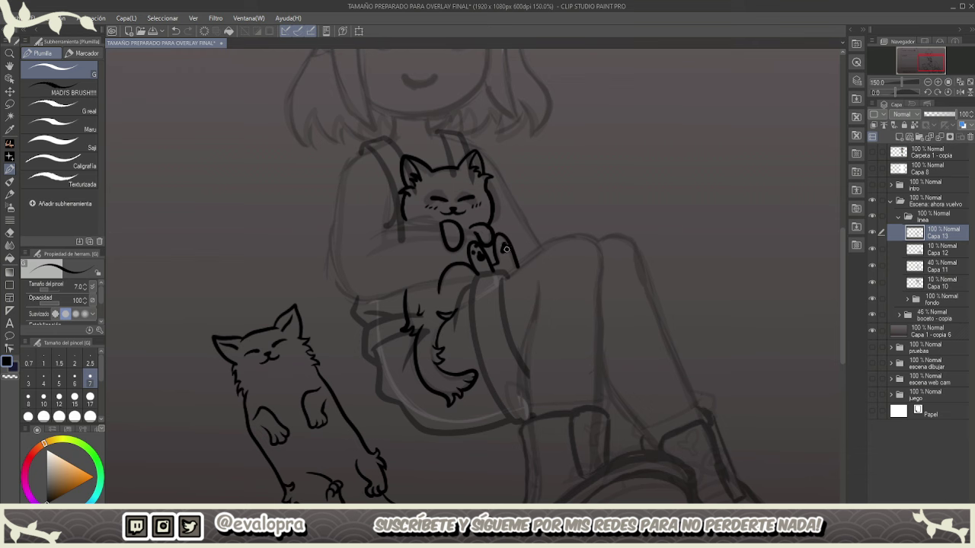
- Expand the "boceto - copia" folder and show the sketch layer "Capa 58 - copia" with the jumping cat
scroll(519, 266, down, 3)
scroll(520, 277, up, 2)
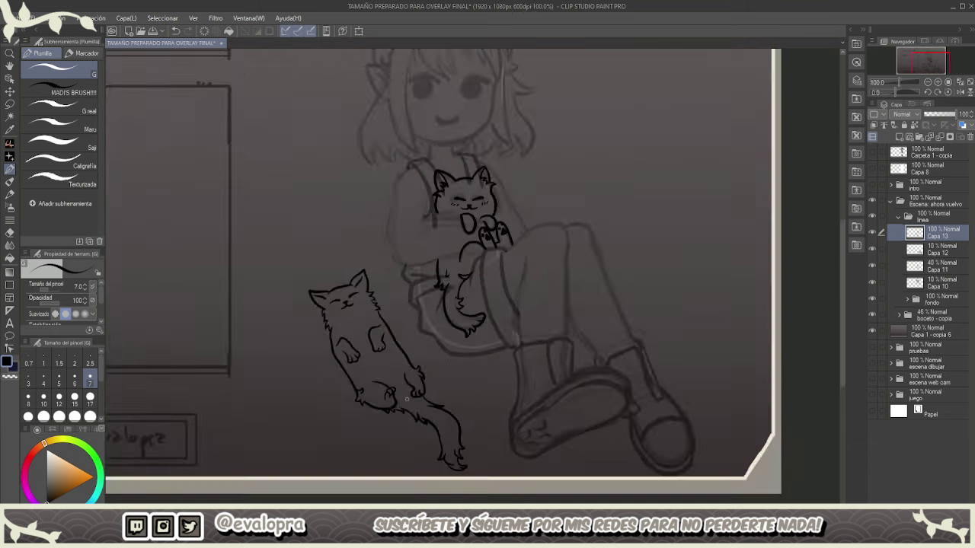
click(898, 315)
click(872, 415)
- Ink the jumping cat's head with its ears, forehead, nose and rounded chin, redoing strokes that miss the sketch
scroll(762, 84, up, 2)
mouse_move(567, 253)
mouse_down()
mouse_move(548, 282)
mouse_move(529, 252)
mouse_move(550, 284)
mouse_up()
key(ctrl+z)
mouse_move(538, 254)
mouse_down()
mouse_move(589, 246)
mouse_move(616, 258)
mouse_move(629, 275)
mouse_move(606, 314)
mouse_up()
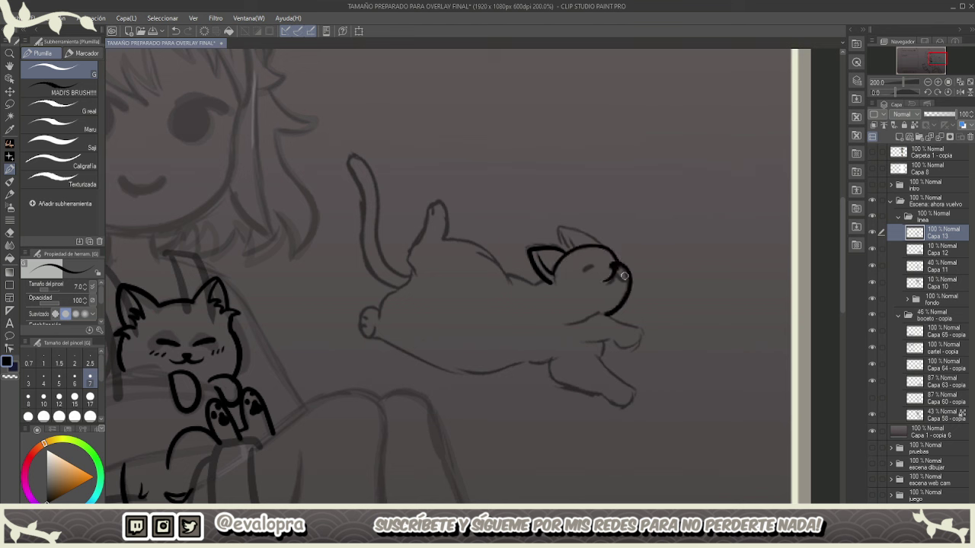
key(ctrl+z)
mouse_move(568, 250)
mouse_down()
mouse_move(575, 228)
mouse_move(562, 231)
mouse_move(594, 241)
mouse_up()
- Ink the jumping cat's throat line and its upper outstretched front leg
drag(663, 400, 695, 390)
mouse_move(589, 311)
mouse_down()
mouse_move(624, 303)
mouse_move(665, 320)
mouse_up()
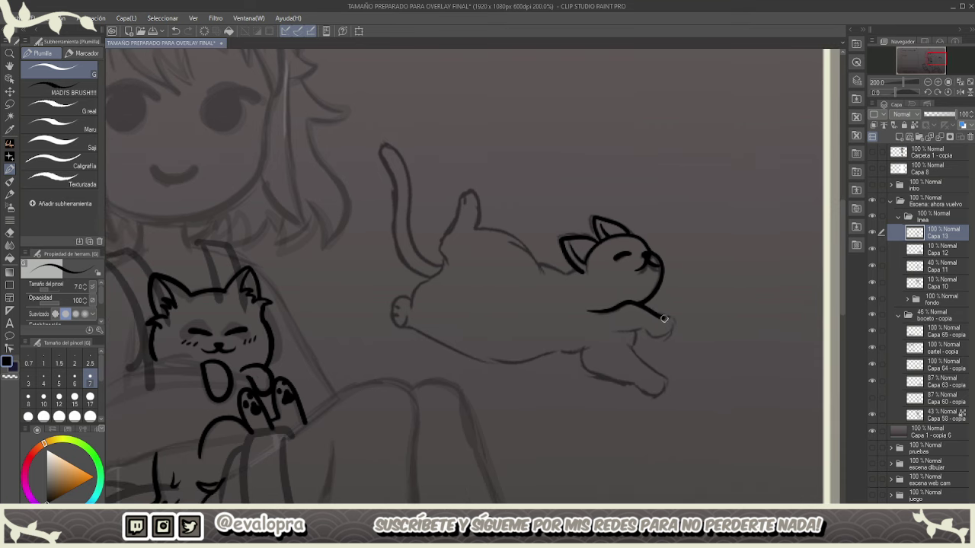
key(ctrl+z)
mouse_move(592, 313)
mouse_down()
mouse_move(653, 314)
mouse_move(675, 328)
mouse_up()
drag(612, 332, 667, 335)
- Ink the jumping cat's lower front leg and paw, redoing strokes until they follow the sketch
drag(701, 397, 698, 350)
drag(623, 286, 652, 332)
key(ctrl+z)
key(ctrl+z)
drag(624, 294, 646, 322)
key(ctrl+z)
drag(624, 292, 665, 340)
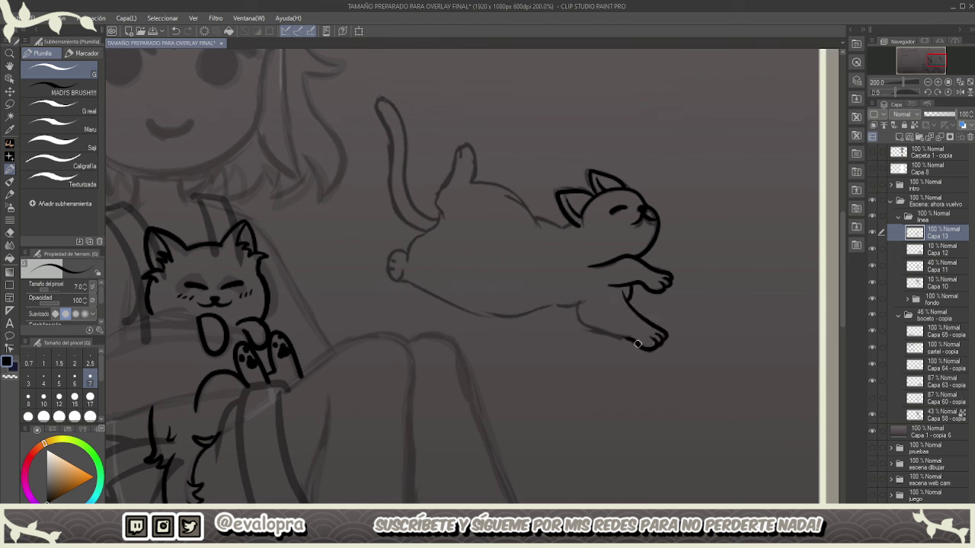
key(ctrl+z)
mouse_move(648, 346)
mouse_down()
mouse_move(583, 329)
mouse_move(578, 305)
mouse_up()
- Ink the rest of the jumping cat's body: belly, back, hind legs and long upright tail
mouse_move(581, 307)
mouse_down()
mouse_move(684, 341)
mouse_move(543, 344)
mouse_move(501, 317)
mouse_up()
mouse_move(525, 269)
mouse_down()
mouse_move(496, 283)
mouse_move(502, 318)
mouse_move(467, 356)
mouse_up()
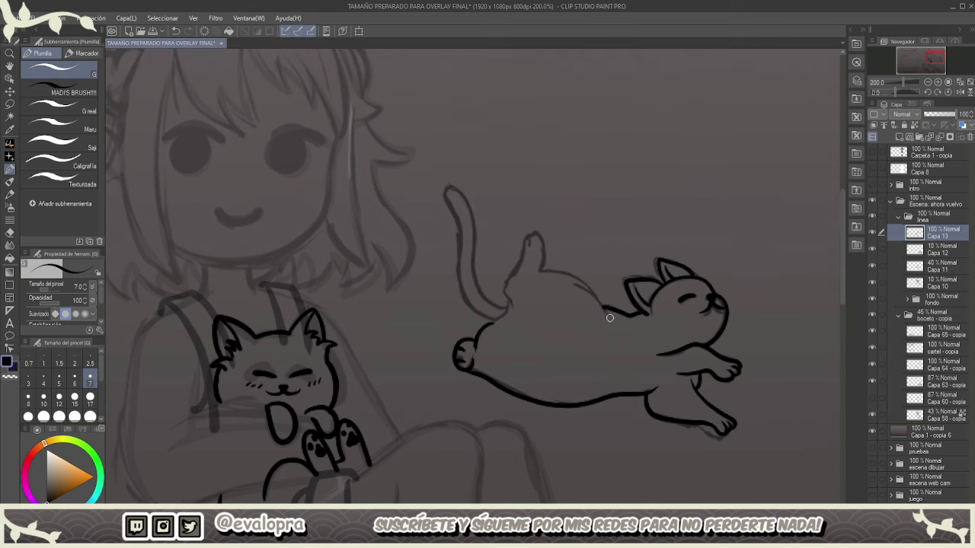
mouse_move(604, 307)
mouse_down()
mouse_move(541, 256)
mouse_move(534, 232)
mouse_move(540, 248)
mouse_move(522, 251)
mouse_move(542, 238)
mouse_move(541, 270)
mouse_move(568, 275)
mouse_move(541, 269)
mouse_up()
key(ctrl+z)
key(ctrl+z)
key(ctrl+z)
mouse_move(534, 274)
mouse_down()
mouse_move(520, 256)
mouse_move(504, 284)
mouse_move(507, 310)
mouse_up()
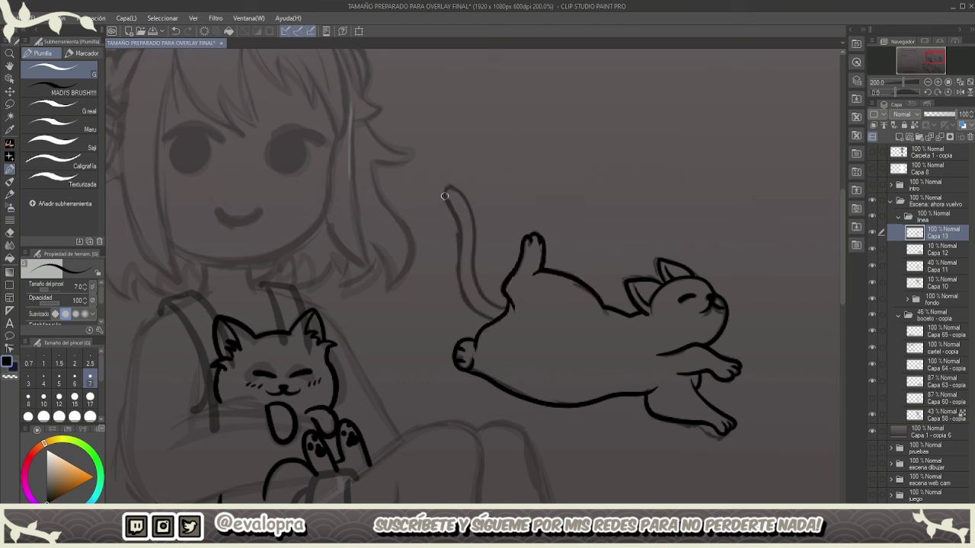
drag(445, 196, 485, 316)
drag(454, 188, 507, 309)
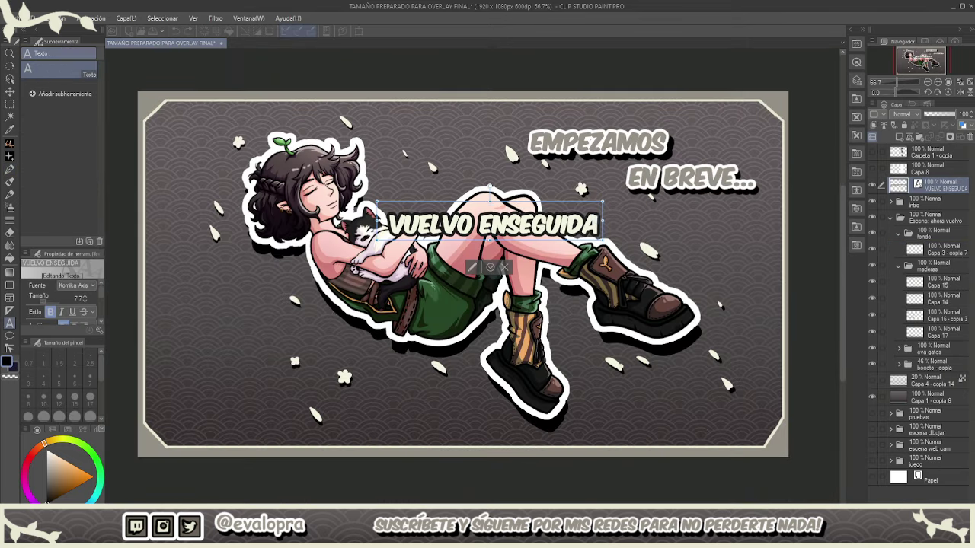
- Recolour the whole "VUELVO ENSEGUIDA" text to a muted grey-brown
key(ctrl+a)
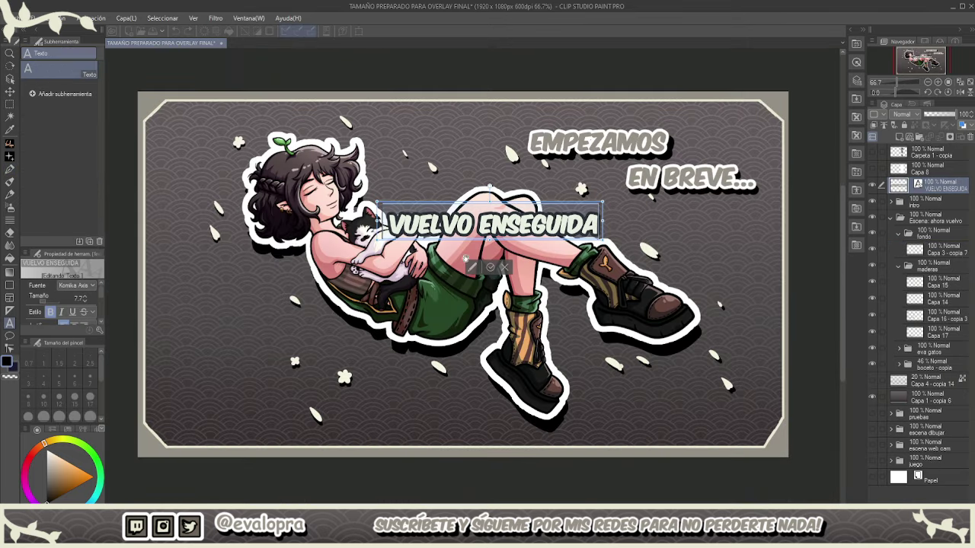
double_click(7, 362)
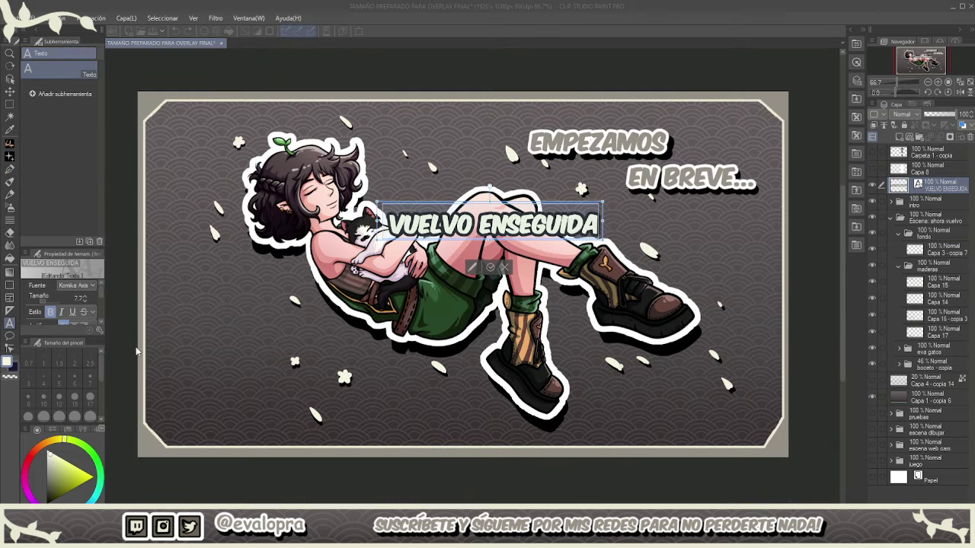
click(208, 203)
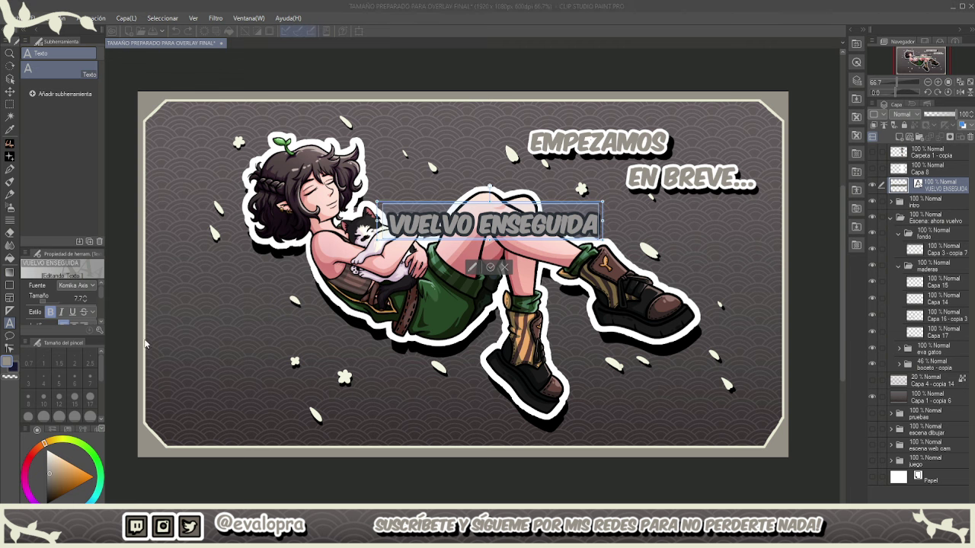
click(491, 269)
- Hide the "intro" folder and move the "VUELVO ENSEGUIDA" text layer into the "fondo" folder above "Capa 3 - copia 7"
click(872, 202)
drag(919, 187, 908, 236)
click(872, 249)
click(872, 249)
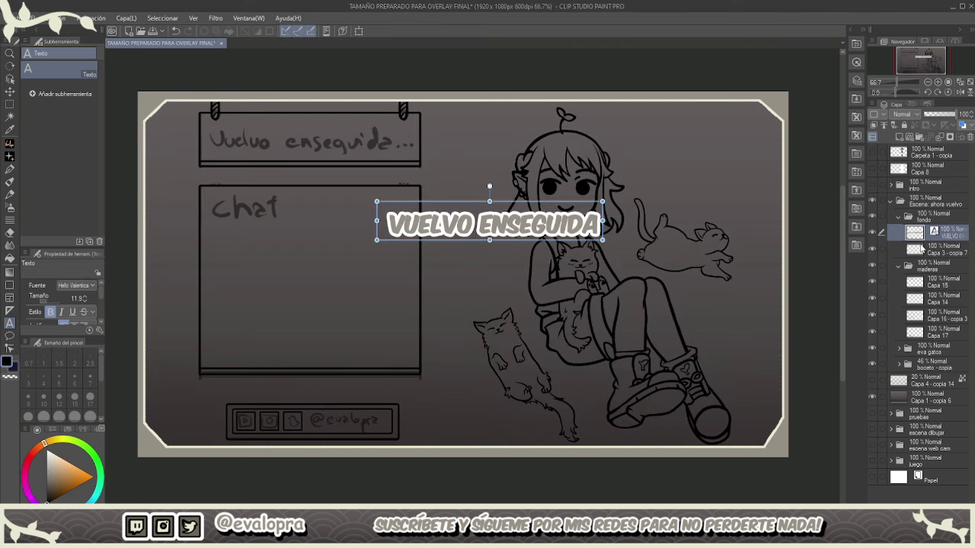
- Build a drop shadow for the "VUELVO ENSEGUIDA" text from a black copy beneath it, offset slightly down and to the right
click(937, 253)
key(ctrl+v)
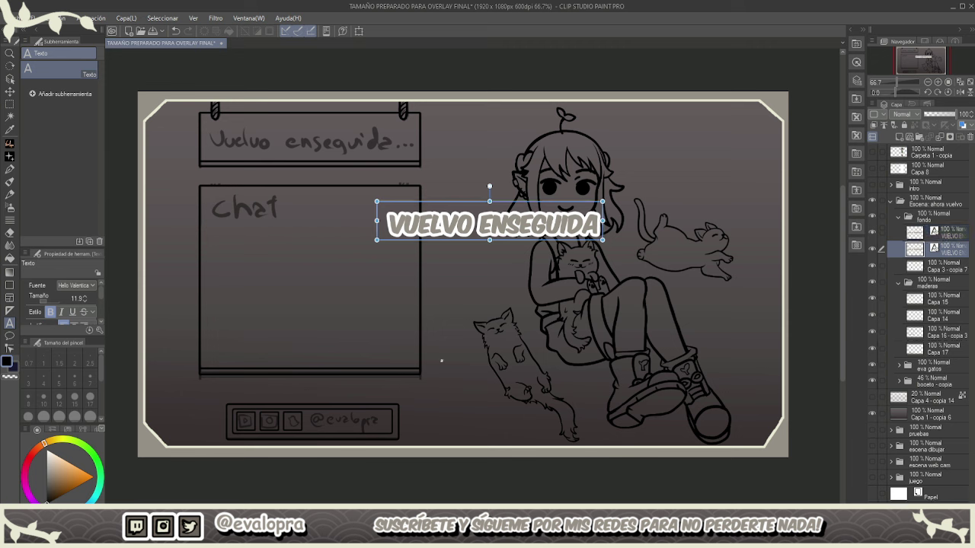
click(491, 226)
key(ctrl+a)
double_click(7, 362)
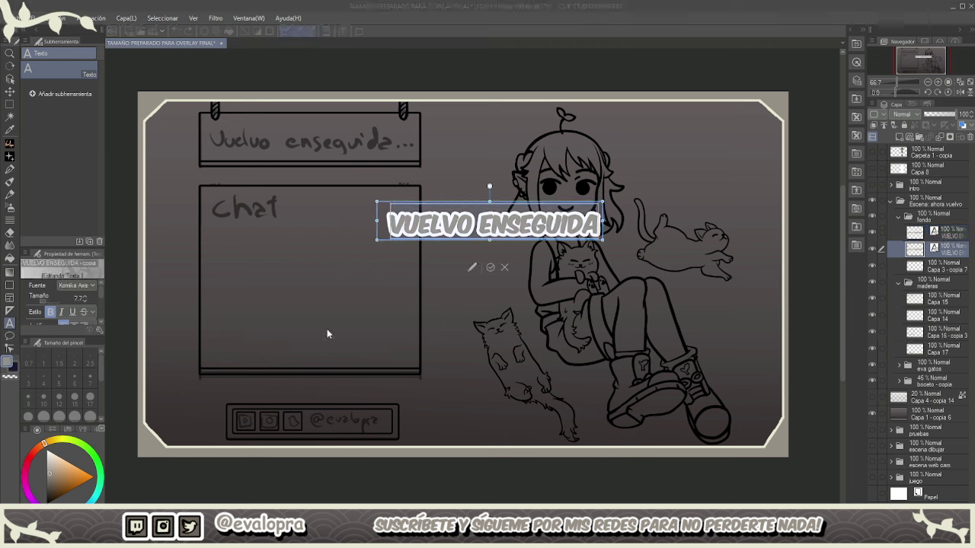
drag(196, 165, 155, 406)
click(391, 99)
click(391, 99)
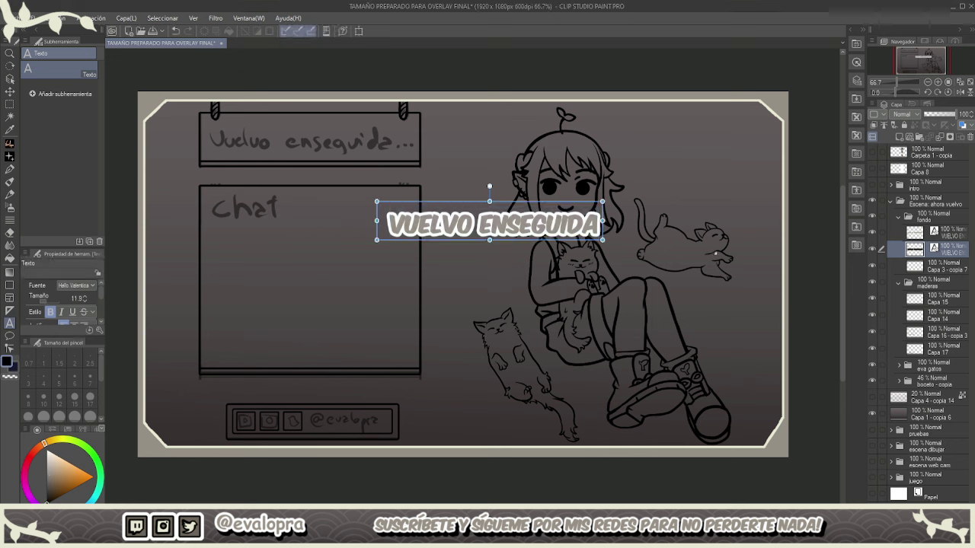
drag(532, 204, 535, 209)
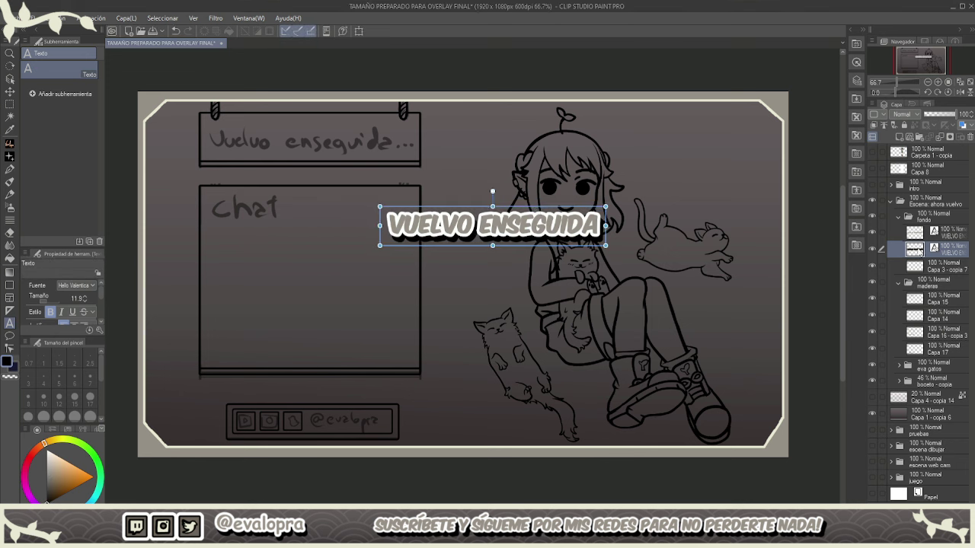
- Move both "VUELVO ENSEGUIDA" text layers together onto the upper sign and scale them down to fit inside it
click(883, 232)
click(359, 31)
drag(465, 225, 289, 137)
drag(428, 157, 377, 137)
drag(371, 123, 371, 128)
key(Return)
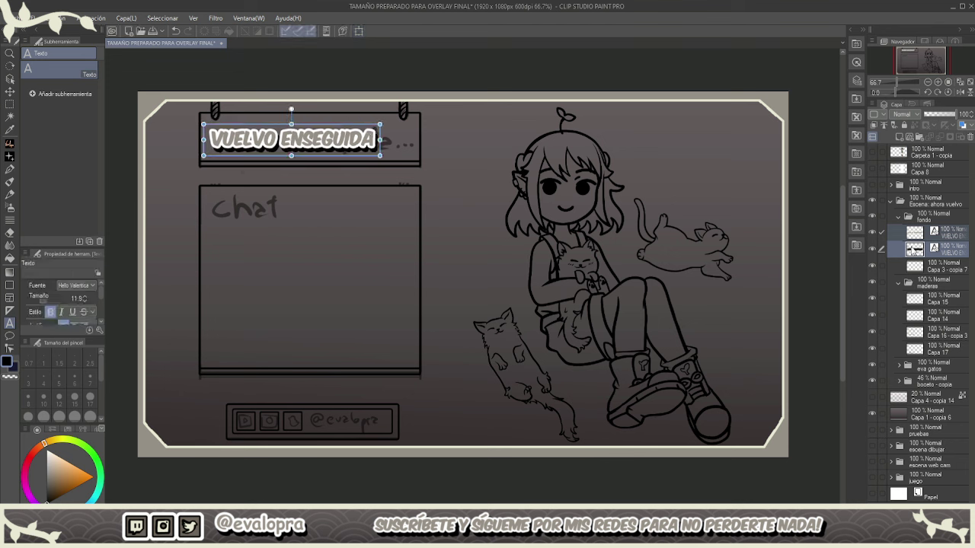
- Append "..." to both the grey "VUELVO ENSEGUIDA" title and its black shadow copy
click(920, 238)
click(377, 137)
text(...)
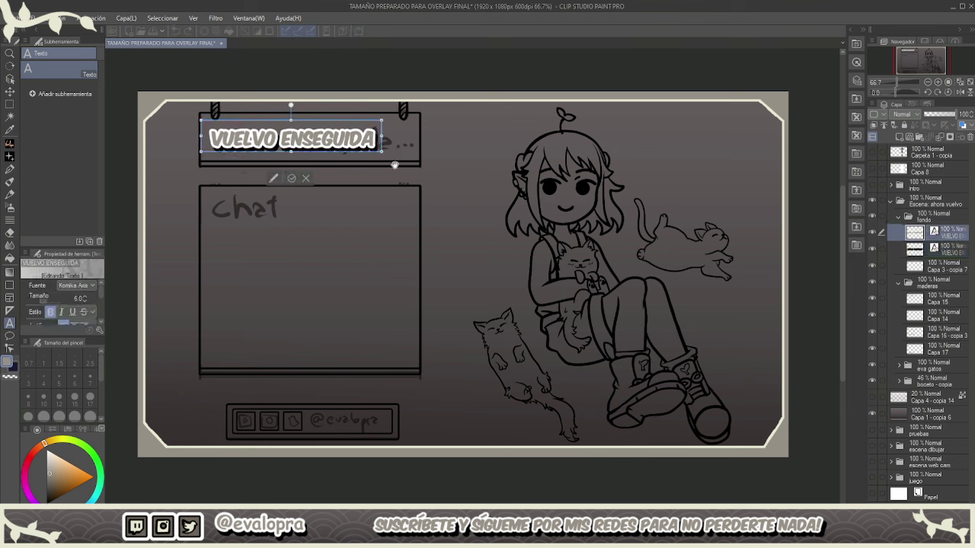
key(Left)
key(Left)
key(Right)
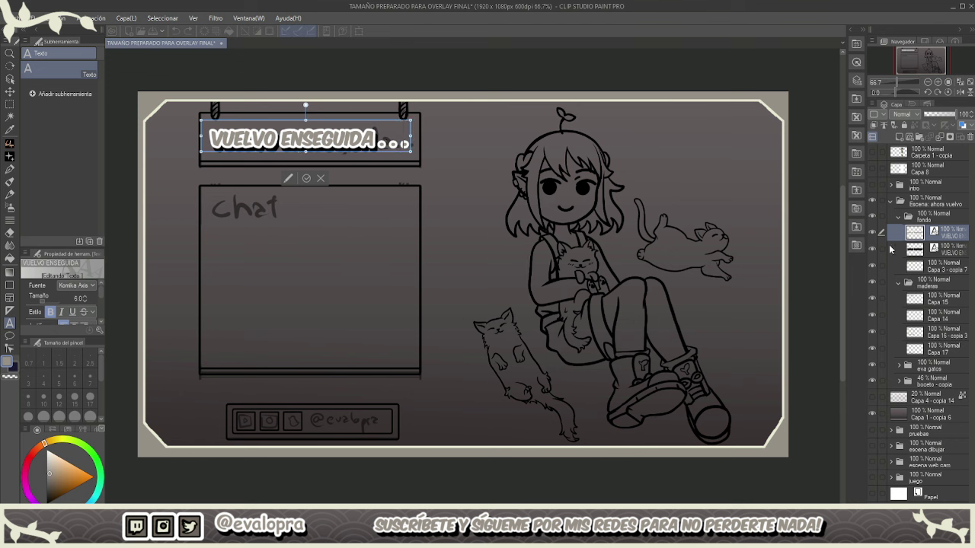
click(894, 251)
click(376, 140)
text(...)
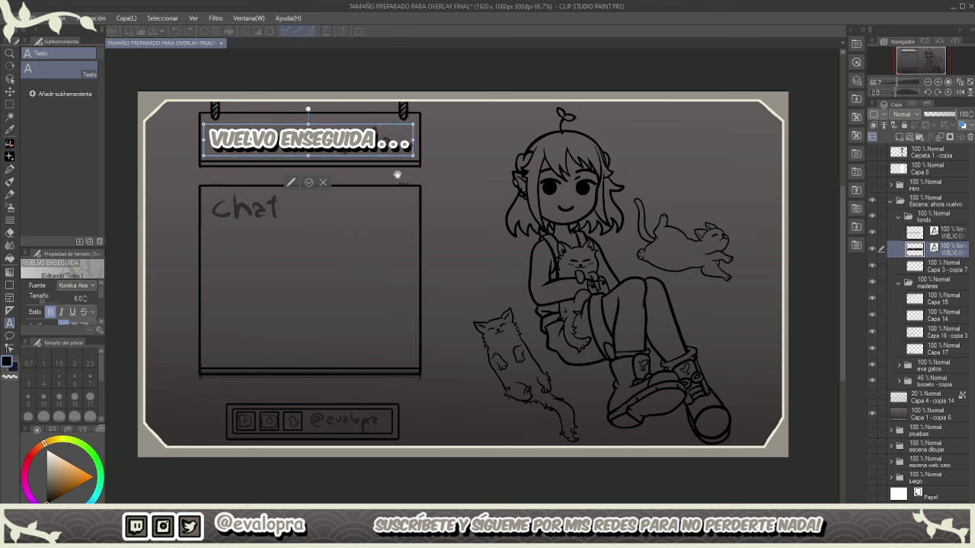
click(311, 185)
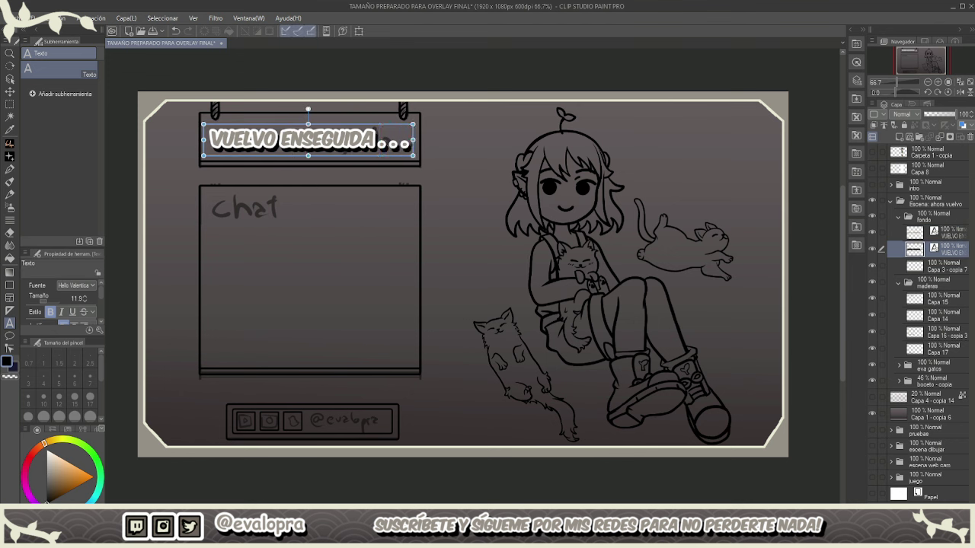
- Copy the grey title text below its shadow layer, change it to "CHAT", and place it over the sketched word in the chat panel
key(alt+bracketright)
click(941, 267)
click(873, 266)
click(873, 266)
key(ctrl+v)
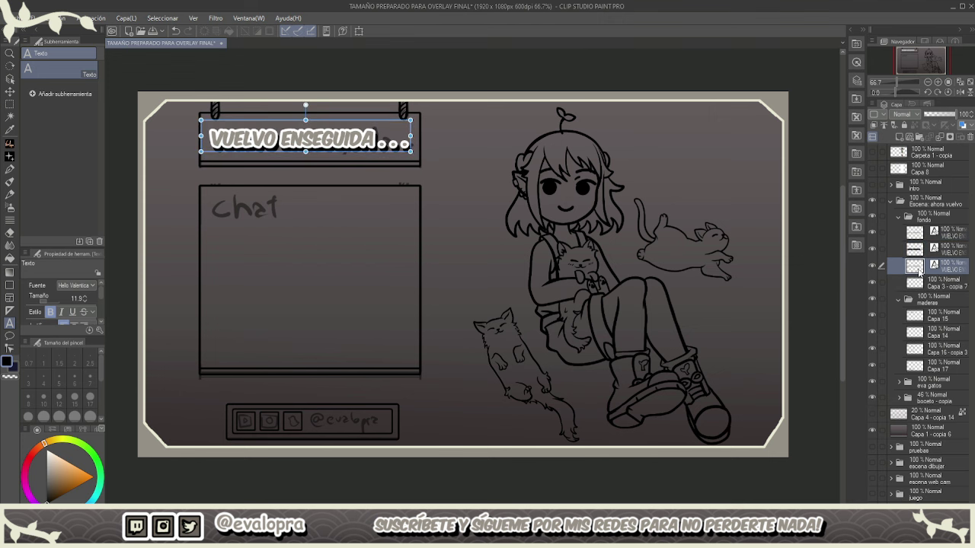
drag(353, 123, 352, 193)
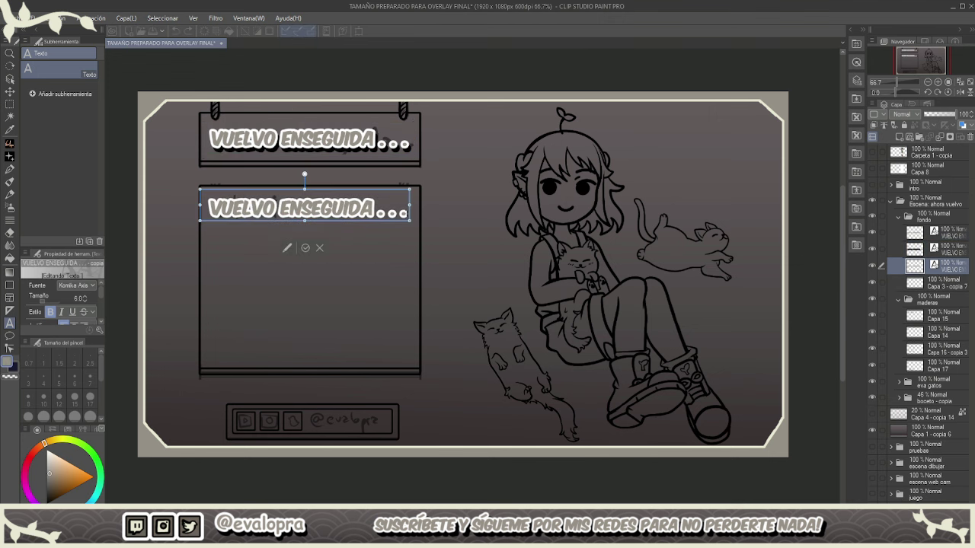
key(ctrl+a)
text(CHAT)
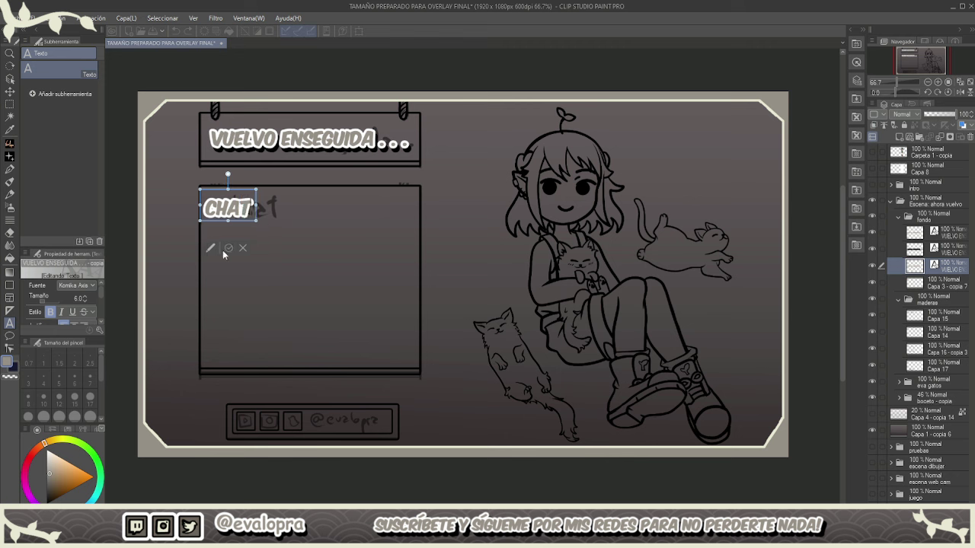
click(228, 249)
drag(256, 198, 214, 202)
- Duplicate the "CHAT" text beneath itself as a drop shadow with black fill and border, offset slightly down and to the right
click(947, 282)
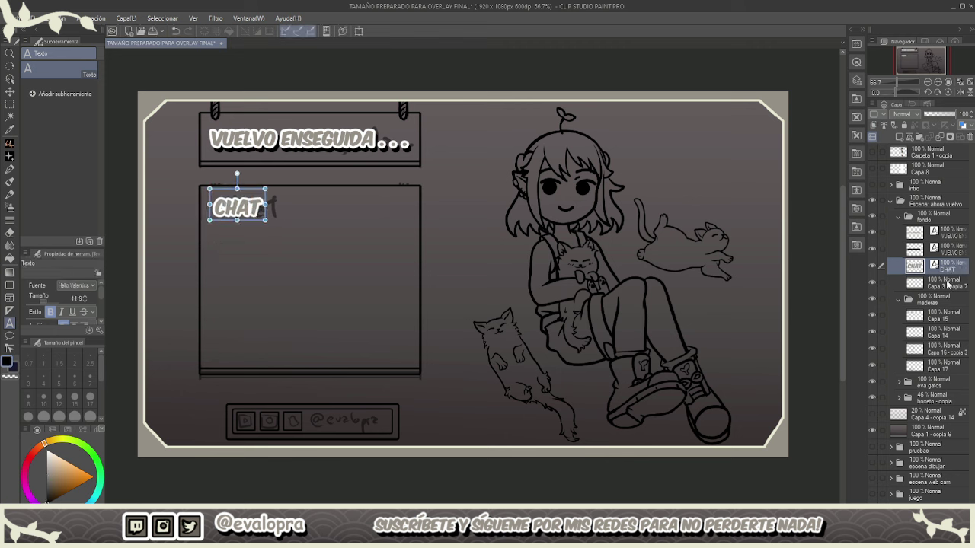
drag(919, 266, 919, 286)
drag(262, 203, 215, 203)
click(290, 317)
click(195, 399)
click(350, 327)
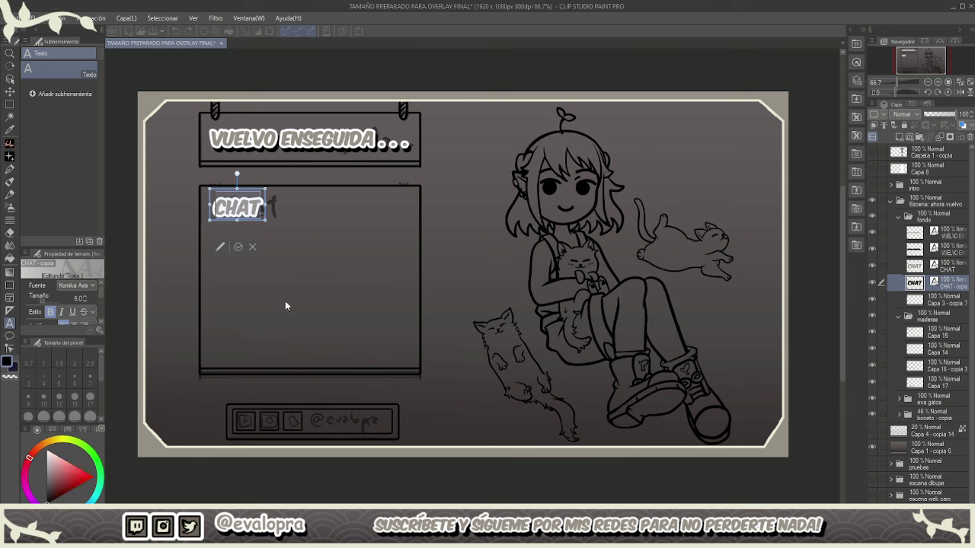
click(286, 301)
click(186, 396)
click(345, 327)
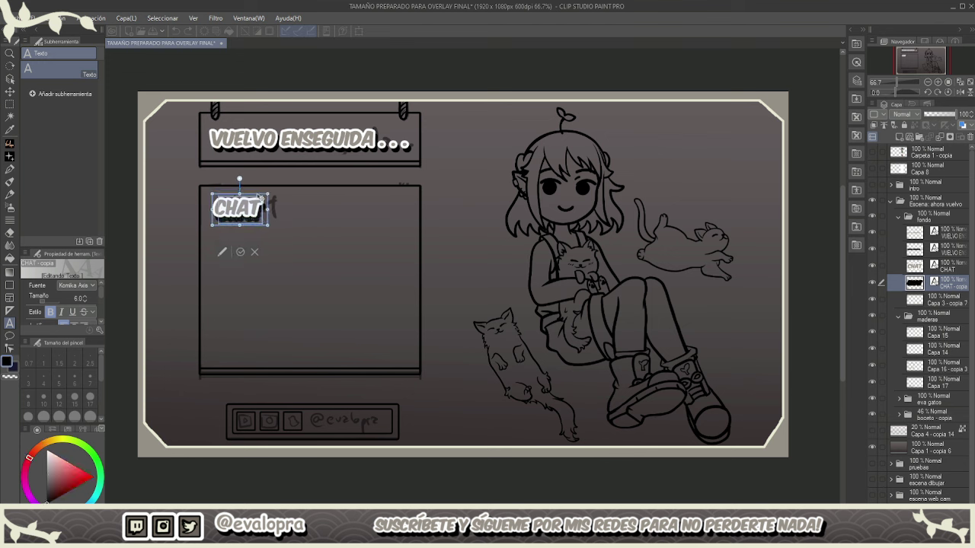
click(237, 247)
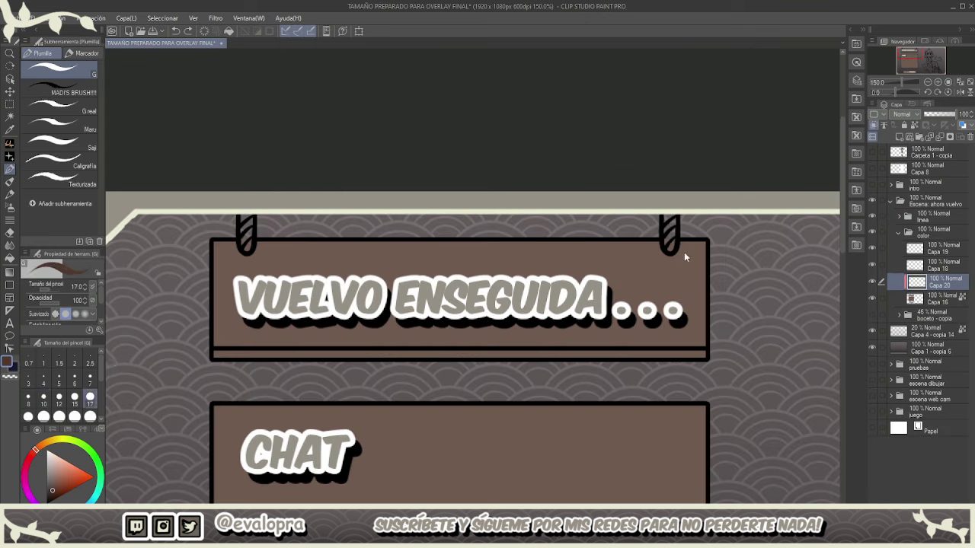
- Draw dark brown wood-grain lines across the upper sign on "Capa 20"
drag(705, 251, 214, 261)
key(ctrl+z)
drag(706, 251, 202, 253)
drag(649, 257, 540, 259)
key(ctrl+z)
mouse_move(209, 261)
mouse_down()
mouse_move(305, 254)
mouse_move(350, 270)
mouse_move(210, 284)
mouse_up()
key(ctrl+z)
mouse_move(210, 267)
mouse_down()
mouse_move(305, 265)
mouse_move(211, 272)
mouse_up()
mouse_move(710, 266)
mouse_down()
mouse_move(365, 285)
mouse_move(211, 306)
mouse_up()
mouse_move(710, 273)
mouse_down()
mouse_move(428, 266)
mouse_move(211, 320)
mouse_up()
drag(709, 290, 499, 282)
drag(711, 303, 606, 302)
drag(710, 295, 609, 294)
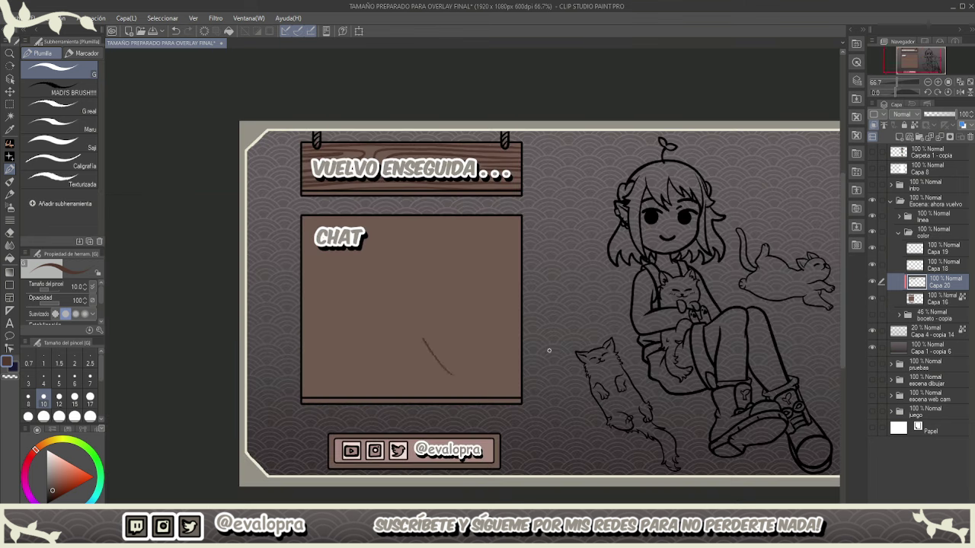
- Lock the transparent pixels of "Capa 20" and recolour the upper sign's wood grain a softer brown with a size 50 brush
click(915, 125)
key(])
key(])
key(])
key(])
key(])
key(])
key(])
key(])
key(])
key(])
key(])
key(])
key(])
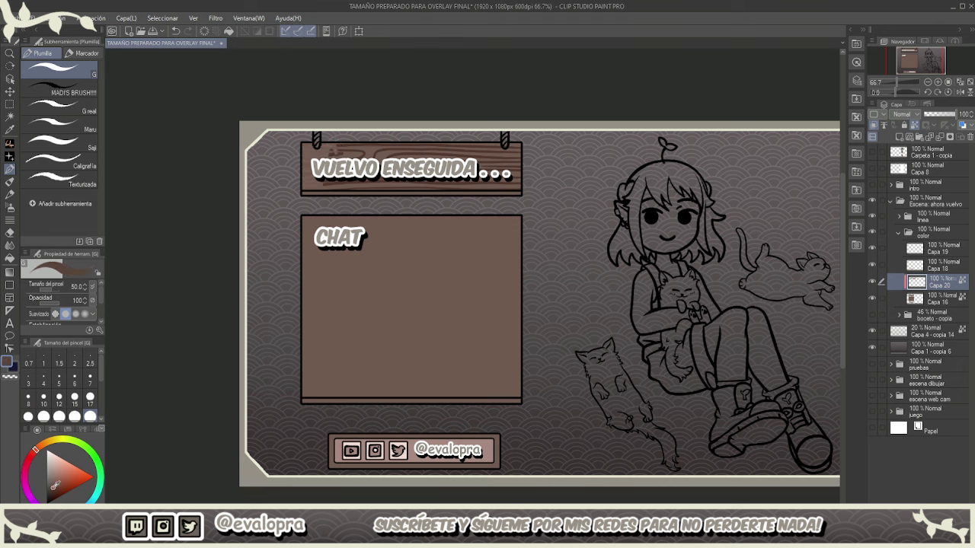
click(54, 487)
mouse_move(416, 162)
mouse_down()
mouse_move(452, 157)
mouse_move(422, 174)
mouse_up()
- Draw curved wood-grain lines across the upper part of the chat panel with a size 15 brush
mouse_move(365, 240)
mouse_down()
mouse_move(449, 238)
mouse_move(294, 252)
mouse_move(444, 237)
mouse_move(289, 264)
mouse_move(515, 232)
mouse_move(461, 265)
mouse_up()
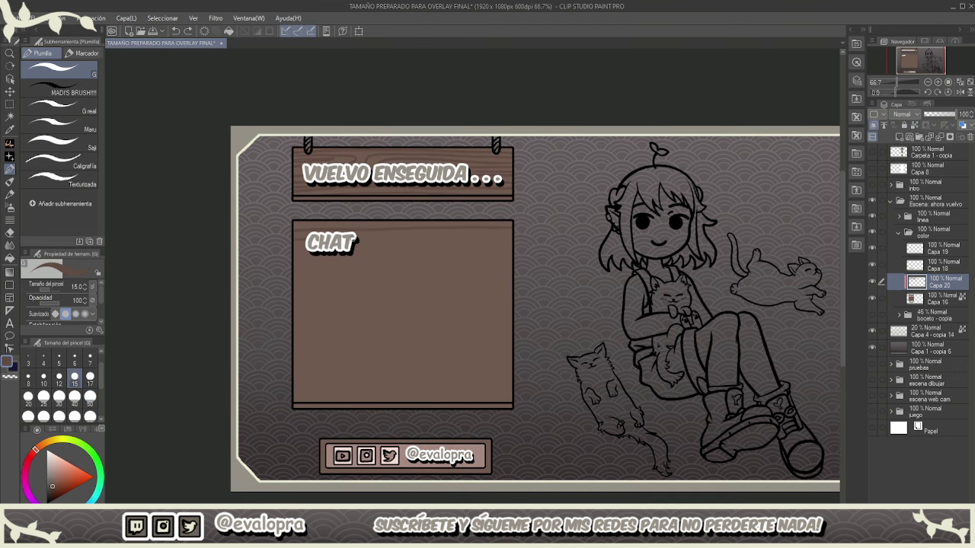
key(ctrl+z)
drag(466, 262, 295, 286)
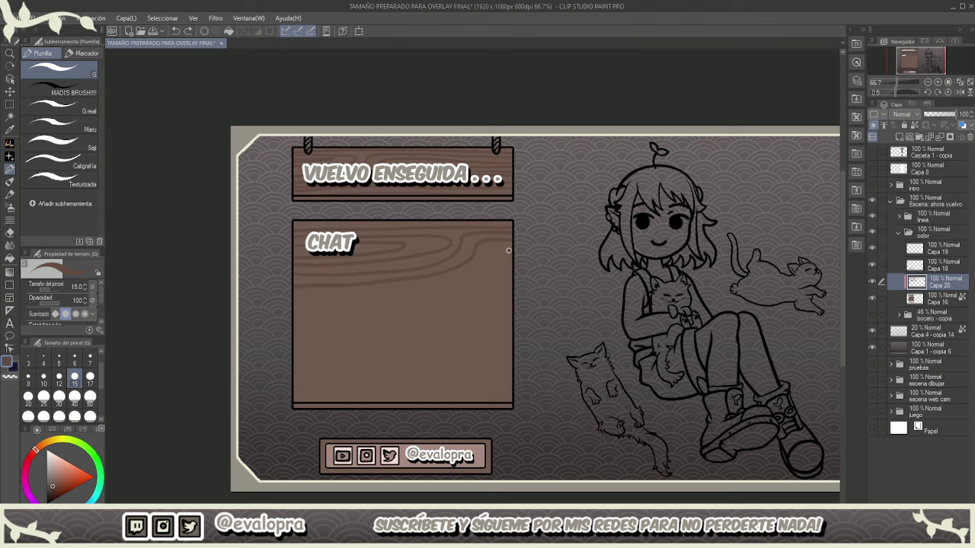
mouse_move(508, 250)
mouse_down()
mouse_move(295, 291)
mouse_move(467, 294)
mouse_up()
key(ctrl+z)
mouse_move(513, 271)
mouse_down()
mouse_move(489, 276)
mouse_move(516, 288)
mouse_move(294, 300)
mouse_up()
scroll(556, 374, down, 1)
scroll(557, 374, up, 1)
drag(557, 374, 504, 366)
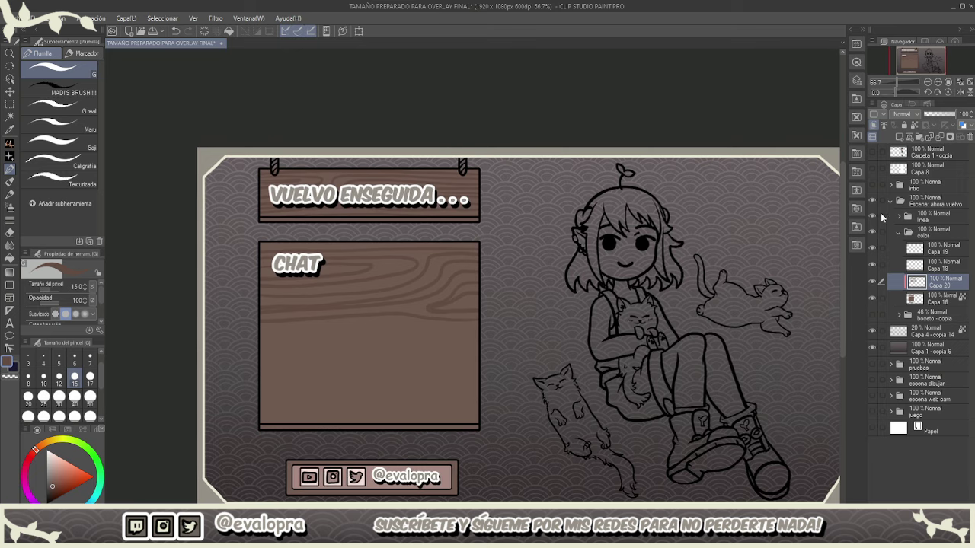
- Continue the wood-grain lines down over the lower part of the chat panel
scroll(653, 337, up, 1)
drag(653, 337, 673, 283)
drag(671, 326, 345, 333)
mouse_move(346, 343)
mouse_down()
mouse_move(513, 340)
mouse_move(346, 366)
mouse_move(563, 355)
mouse_move(508, 374)
mouse_move(344, 382)
mouse_move(344, 367)
mouse_up()
key(ctrl+z)
key(ctrl+z)
key(ctrl+z)
drag(626, 344, 602, 403)
mouse_move(670, 373)
mouse_down()
mouse_move(455, 420)
mouse_move(671, 426)
mouse_move(346, 455)
mouse_up()
drag(671, 461, 343, 462)
key(ctrl+minus)
key(ctrl+minus)
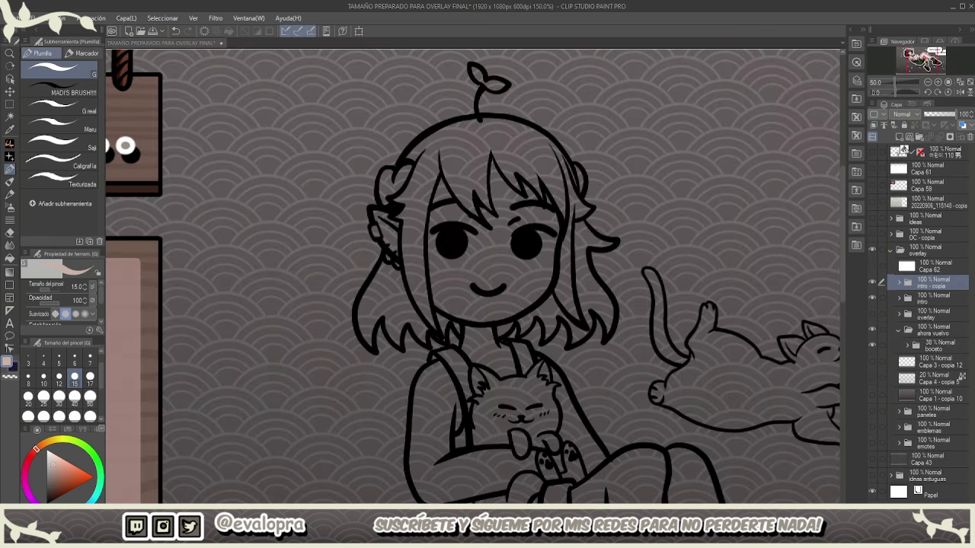
- Paint the girl's skin flat pale pink on "Capa 23" in the "eva" folder, enlarging the brush for the face
drag(666, 316, 658, 296)
click(897, 139)
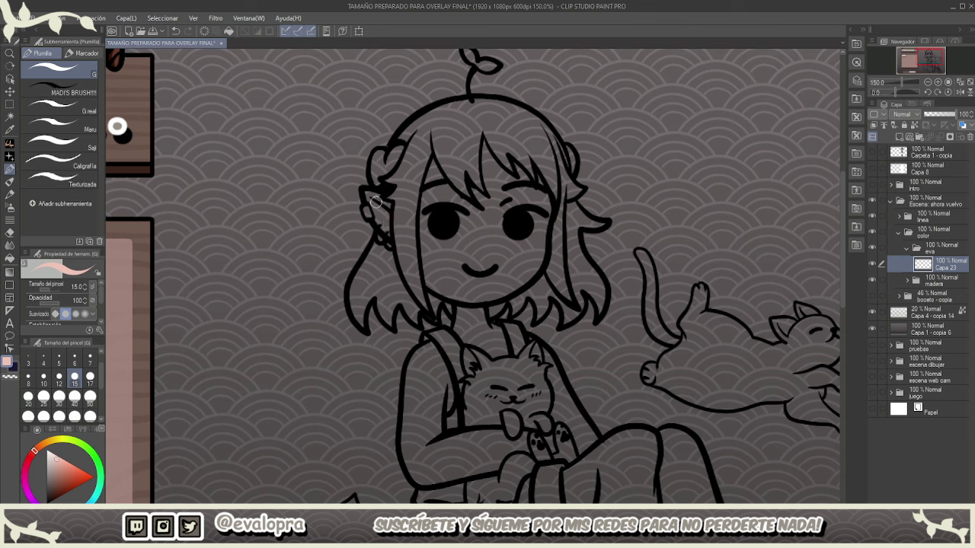
mouse_move(376, 202)
mouse_down()
mouse_move(395, 205)
mouse_move(401, 234)
mouse_up()
key(bracketright)
key(bracketright)
key(bracketright)
key(bracketright)
key(bracketright)
mouse_move(451, 217)
mouse_down()
mouse_move(526, 258)
mouse_move(479, 297)
mouse_move(472, 350)
mouse_move(493, 318)
mouse_up()
drag(549, 346, 538, 229)
mouse_move(436, 235)
mouse_down()
mouse_move(412, 284)
mouse_move(403, 339)
mouse_move(500, 312)
mouse_move(541, 332)
mouse_up()
drag(620, 322, 532, 287)
mouse_move(431, 197)
mouse_down()
mouse_move(471, 235)
mouse_move(497, 315)
mouse_move(506, 426)
mouse_move(549, 335)
mouse_move(533, 289)
mouse_move(563, 294)
mouse_move(495, 290)
mouse_move(487, 213)
mouse_up()
mouse_move(491, 182)
mouse_down()
mouse_move(526, 244)
mouse_move(522, 333)
mouse_move(552, 312)
mouse_up()
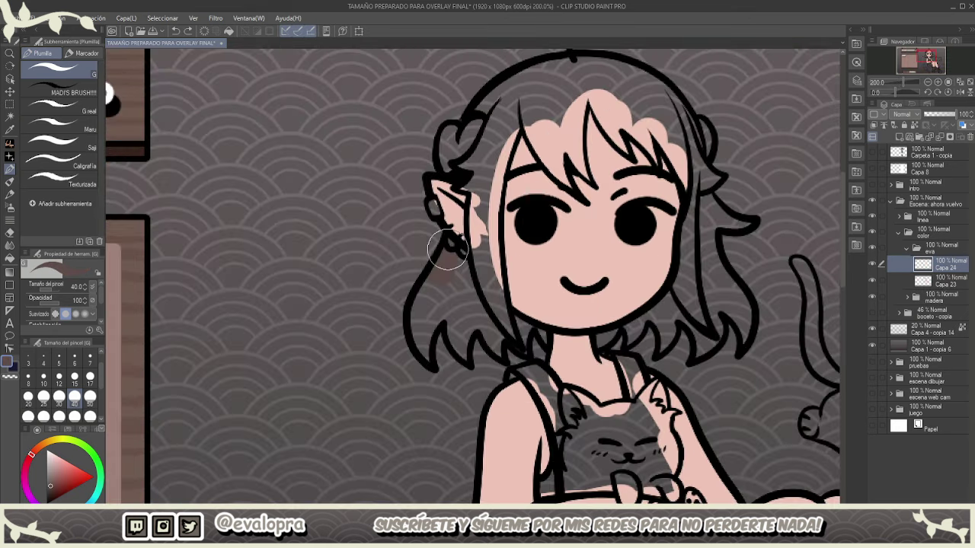
- Paint the girl's hair flat dark brown on "Capa 24", including the side locks and braids
mouse_move(472, 266)
mouse_down()
mouse_move(457, 309)
mouse_move(418, 327)
mouse_move(441, 293)
mouse_move(461, 322)
mouse_move(520, 345)
mouse_up()
mouse_move(545, 341)
mouse_down()
mouse_move(468, 309)
mouse_move(488, 187)
mouse_move(452, 164)
mouse_move(513, 83)
mouse_move(543, 72)
mouse_up()
mouse_move(544, 72)
mouse_down()
mouse_move(479, 138)
mouse_move(437, 152)
mouse_up()
mouse_move(420, 190)
mouse_down()
mouse_move(448, 248)
mouse_move(439, 189)
mouse_move(480, 257)
mouse_move(437, 145)
mouse_move(496, 172)
mouse_move(531, 211)
mouse_move(562, 177)
mouse_move(601, 266)
mouse_move(556, 188)
mouse_move(550, 71)
mouse_up()
mouse_move(558, 114)
mouse_down()
mouse_move(568, 254)
mouse_move(617, 253)
mouse_move(592, 221)
mouse_move(594, 160)
mouse_up()
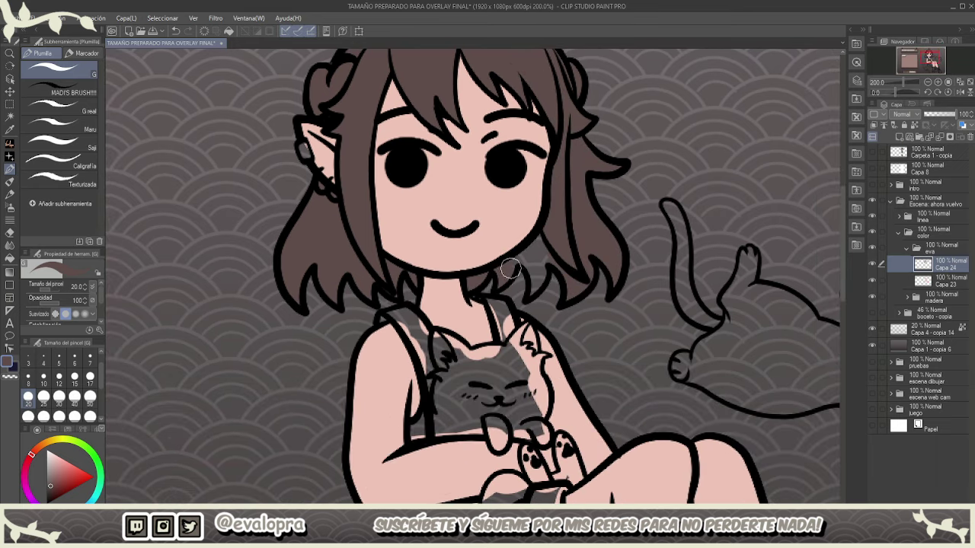
scroll(537, 275, down, 5)
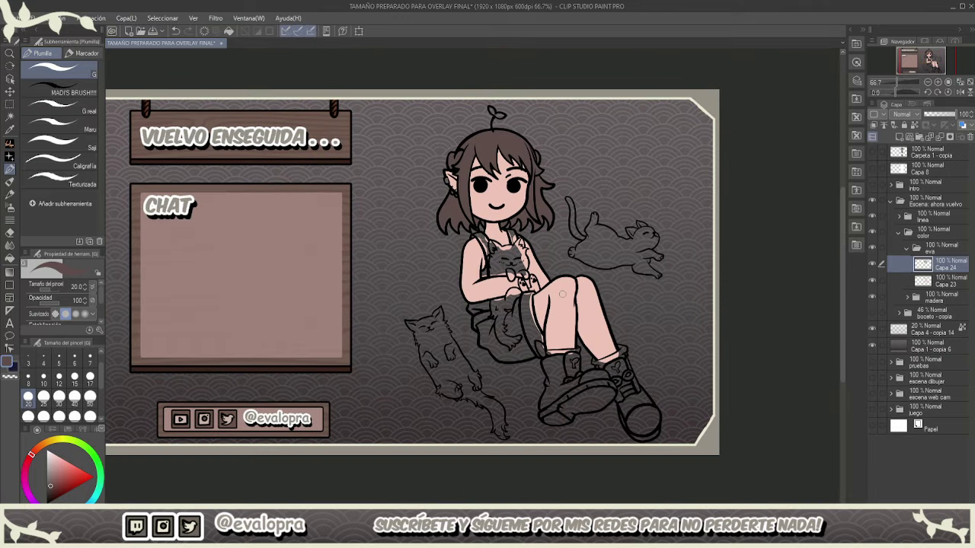
- Paint the girl's overalls dark green on "Capa 25", working around the held cat
scroll(461, 343, up, 5)
mouse_move(532, 217)
mouse_down()
mouse_move(521, 279)
mouse_move(546, 274)
mouse_move(568, 296)
mouse_move(544, 301)
mouse_move(521, 325)
mouse_move(561, 366)
mouse_move(557, 334)
mouse_move(578, 343)
mouse_move(580, 374)
mouse_move(688, 369)
mouse_move(665, 320)
mouse_move(616, 362)
mouse_move(611, 350)
mouse_move(665, 313)
mouse_move(693, 315)
mouse_up()
scroll(609, 334, up, 1)
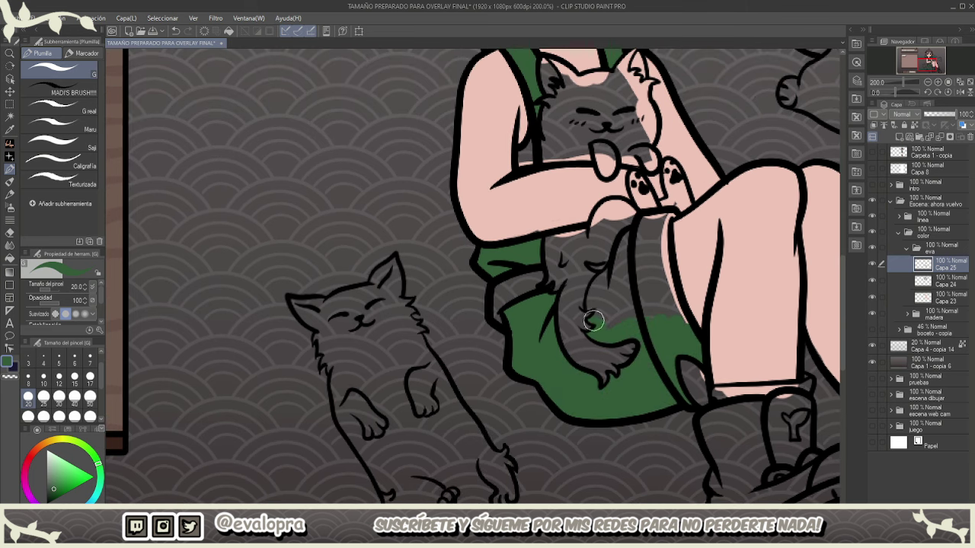
mouse_move(634, 241)
mouse_down()
mouse_move(669, 218)
mouse_move(650, 298)
mouse_up()
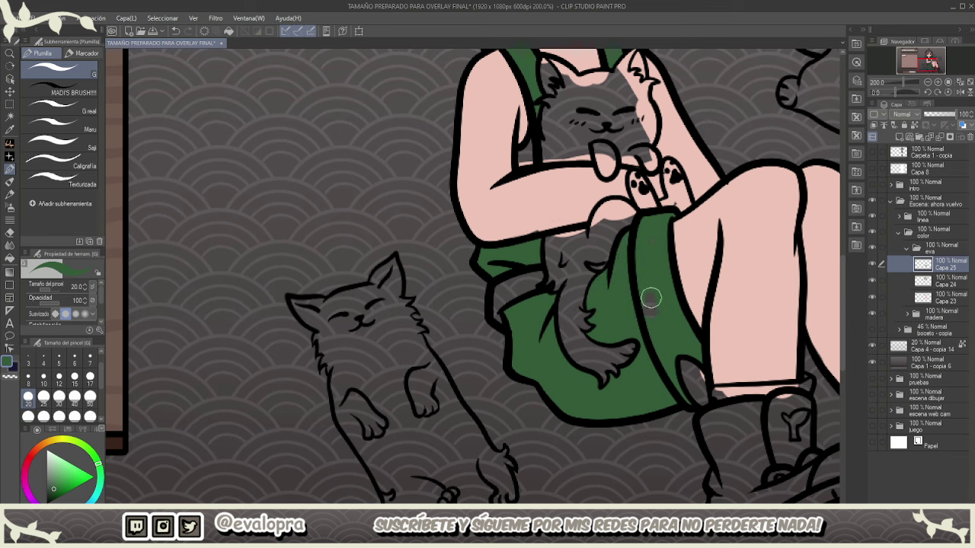
scroll(457, 263, down, 4)
scroll(325, 360, up, 1)
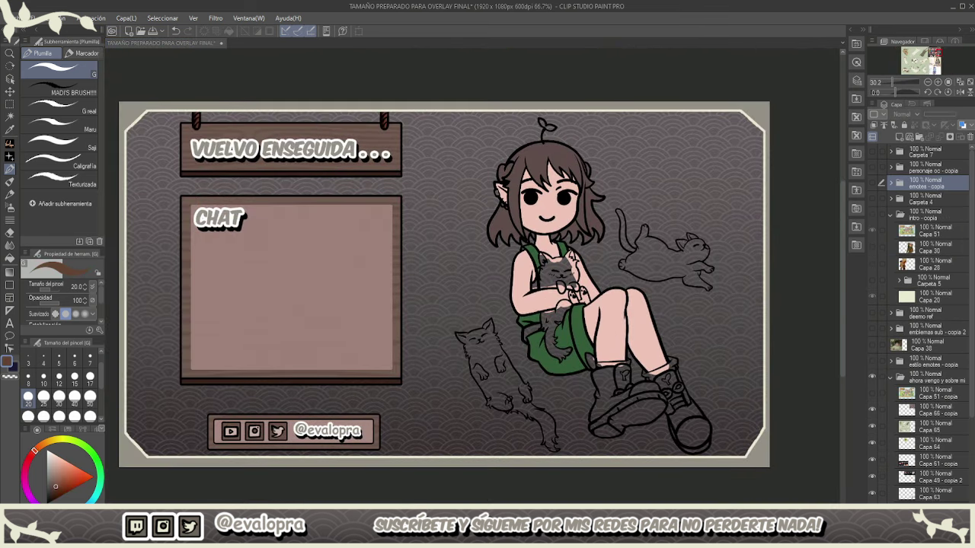
- Paint the boots' soles, heels and laces near-black on "Capa 27" with a size 15 brush
scroll(528, 387, up, 5)
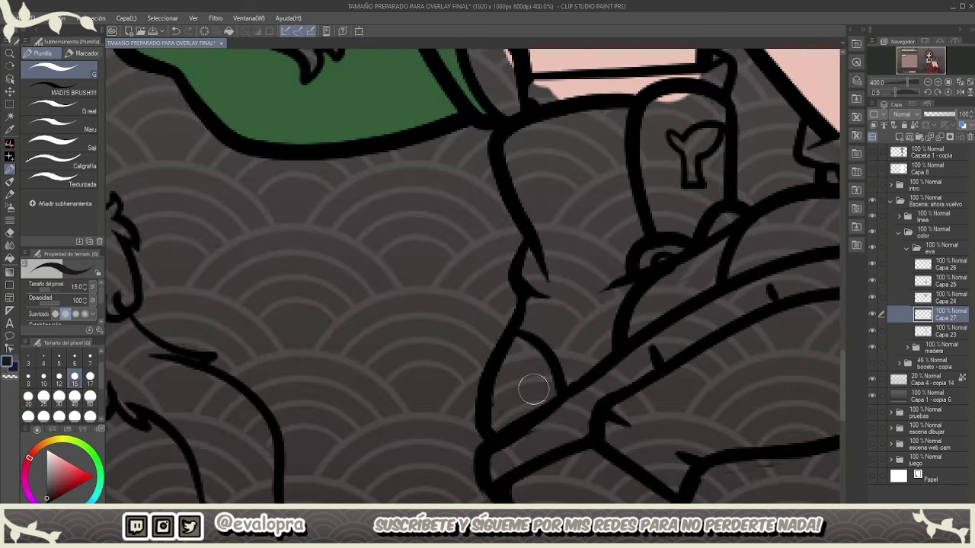
scroll(529, 388, down, 2)
mouse_move(533, 373)
mouse_down()
mouse_move(556, 402)
mouse_move(524, 415)
mouse_move(577, 410)
mouse_move(592, 427)
mouse_move(724, 382)
mouse_move(739, 361)
mouse_move(559, 399)
mouse_move(730, 346)
mouse_move(658, 389)
mouse_move(662, 345)
mouse_up()
mouse_move(602, 344)
mouse_down()
mouse_move(627, 324)
mouse_move(629, 333)
mouse_up()
drag(769, 370, 620, 383)
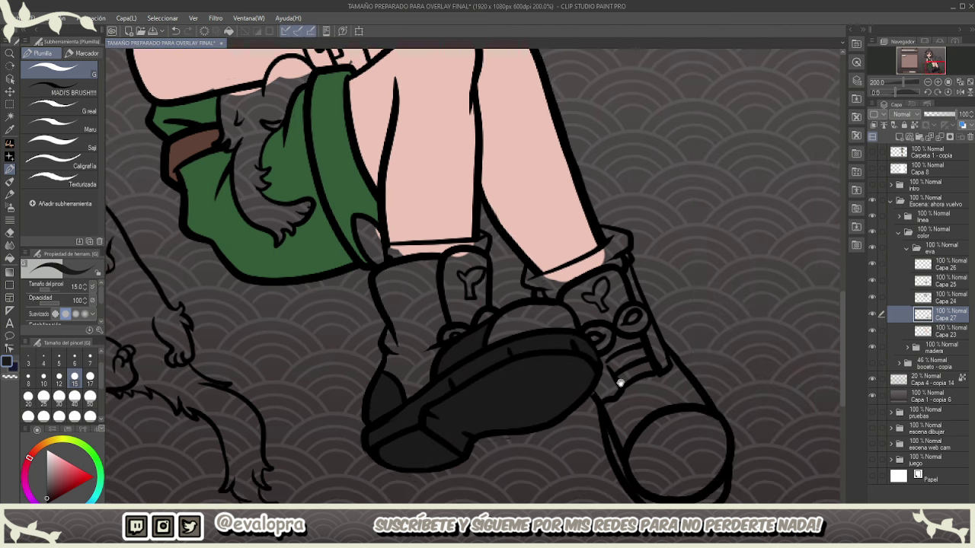
drag(460, 334, 488, 315)
drag(707, 374, 681, 351)
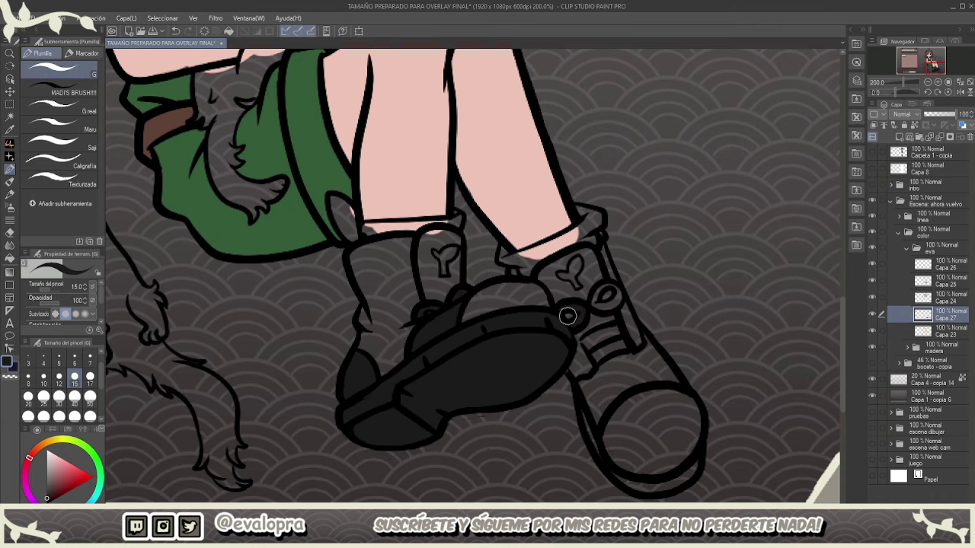
drag(567, 316, 612, 305)
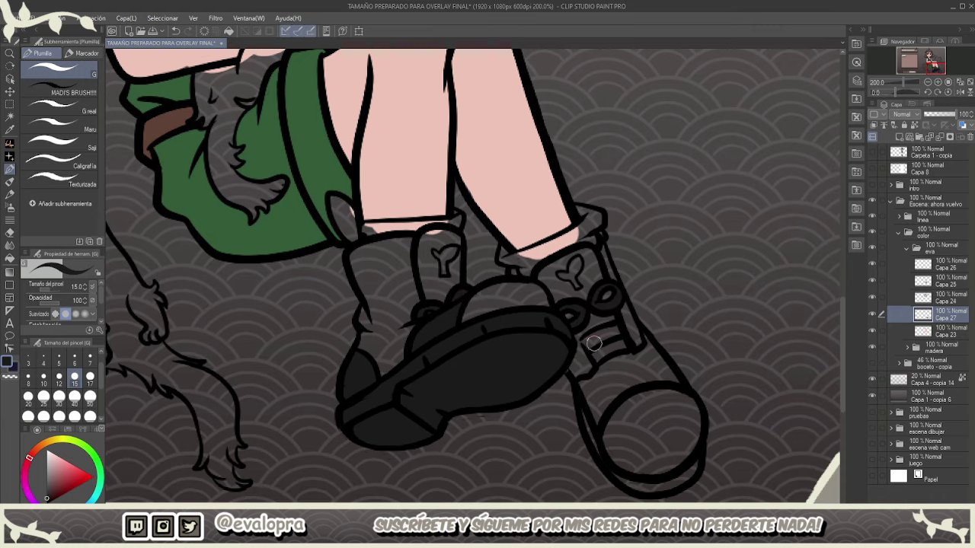
mouse_move(594, 343)
mouse_down()
mouse_move(605, 318)
mouse_move(618, 367)
mouse_move(597, 380)
mouse_move(584, 418)
mouse_move(642, 359)
mouse_up()
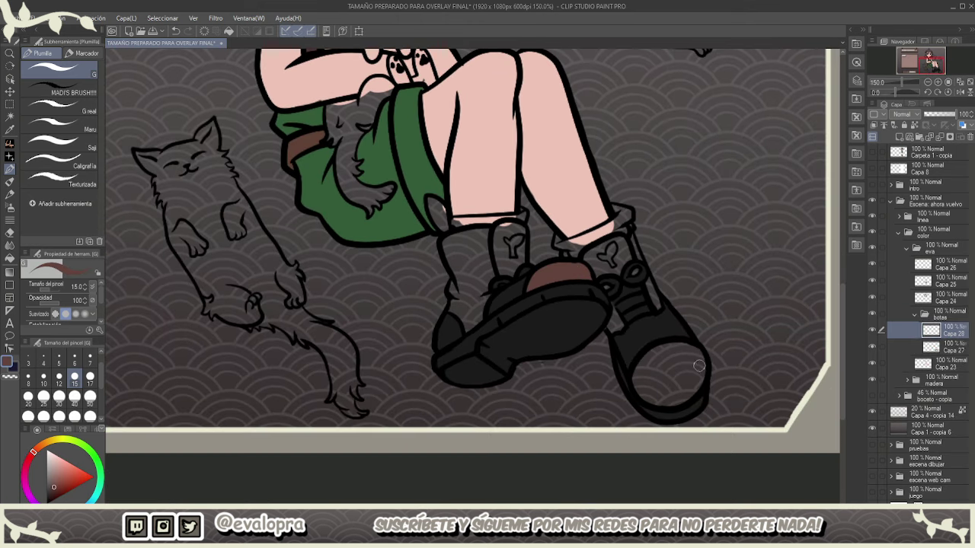
- Colour the boots' toe caps, tongues and shaft stripes reddish brown, and fill the remaining shaft areas light orange on "Capa 29"
mouse_move(647, 366)
mouse_down()
mouse_move(696, 352)
mouse_move(687, 388)
mouse_move(647, 390)
mouse_up()
drag(694, 370, 702, 423)
drag(508, 285, 513, 299)
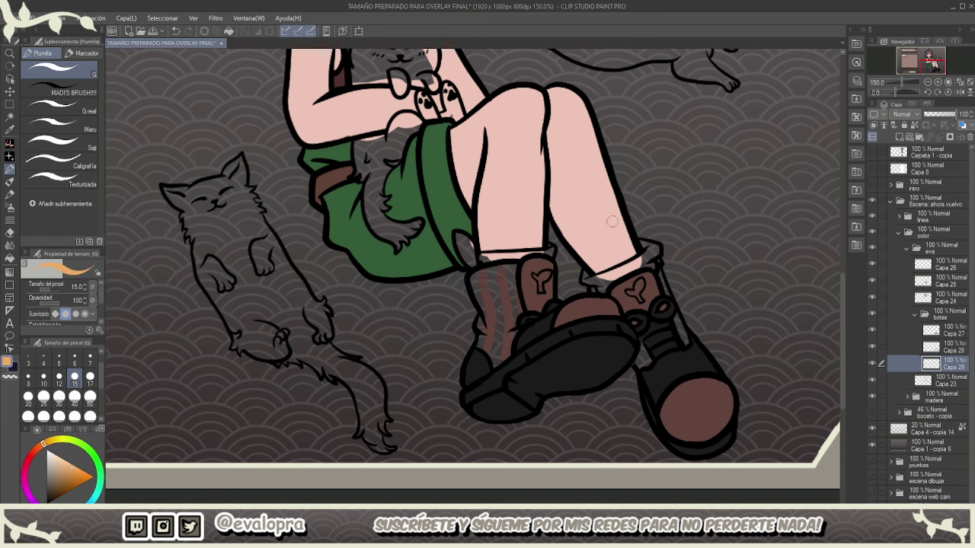
mouse_move(477, 274)
mouse_down()
mouse_move(511, 268)
mouse_move(514, 335)
mouse_move(502, 355)
mouse_move(479, 323)
mouse_up()
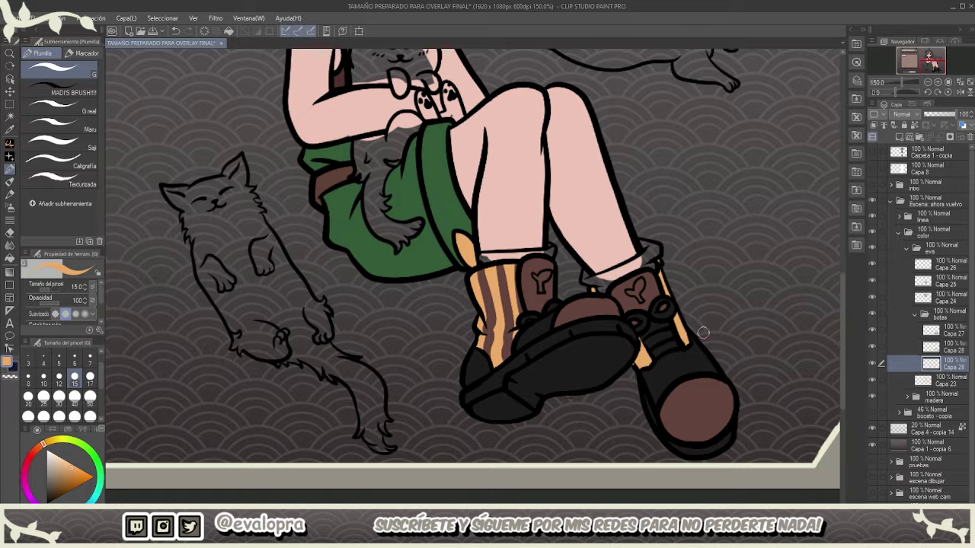
scroll(703, 332, down, 3)
scroll(567, 319, up, 2)
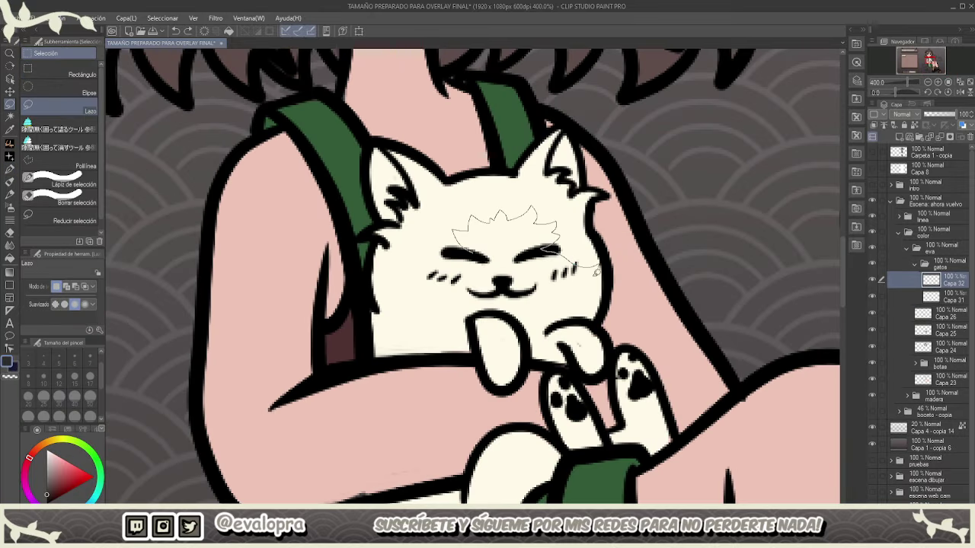
- Lasso the held cat's upper head around a jagged white forehead patch on "Capa 32", fill it dark grey and trim the overspill
mouse_move(597, 272)
mouse_down()
mouse_move(336, 148)
mouse_move(357, 326)
mouse_up()
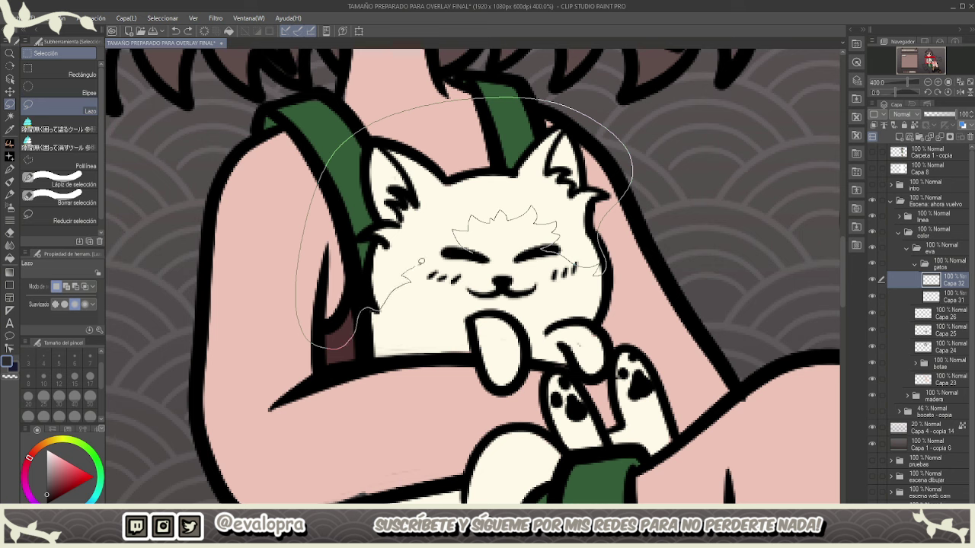
drag(421, 261, 466, 254)
key(alt+Delete)
key(ctrl+d)
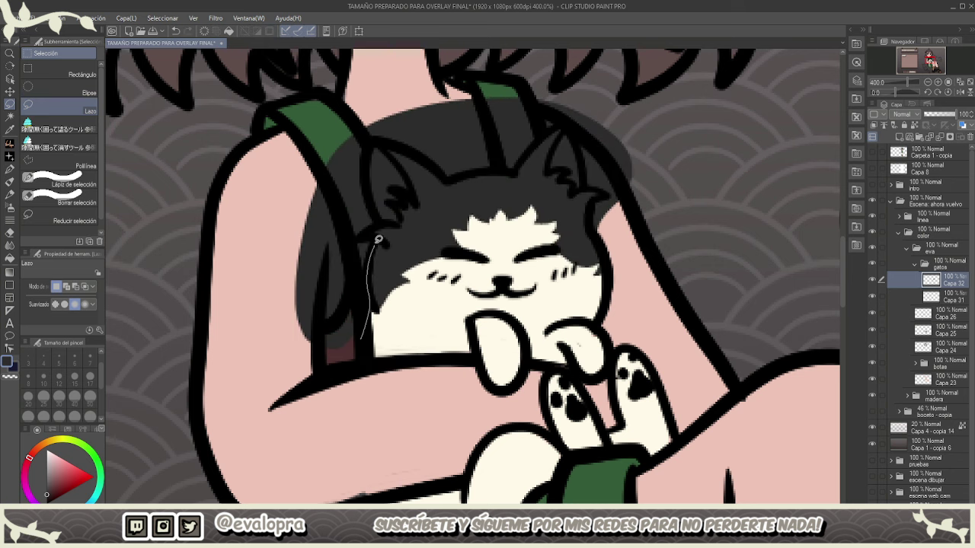
mouse_move(604, 189)
mouse_down()
mouse_move(686, 152)
mouse_move(670, 228)
mouse_up()
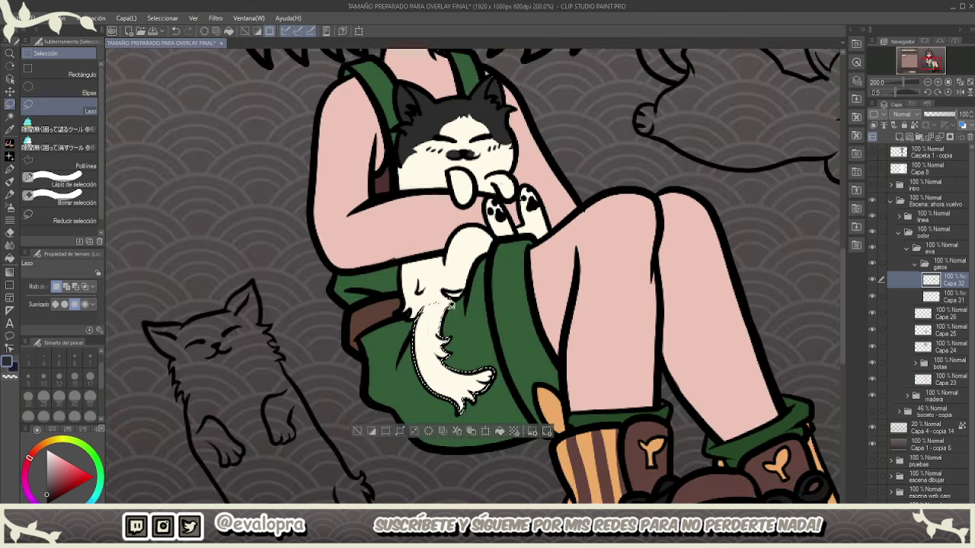
- Fill the held cat's tail dark grey on "Capa 32", tidy the stray pixels at its edge and clear the selection
key(alt+Delete)
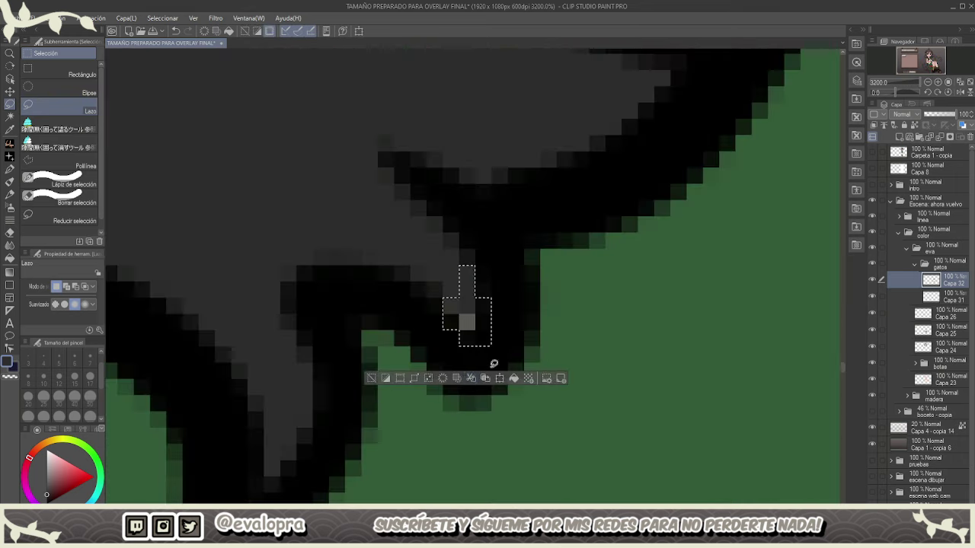
key(ctrl+d)
scroll(414, 306, down, 4)
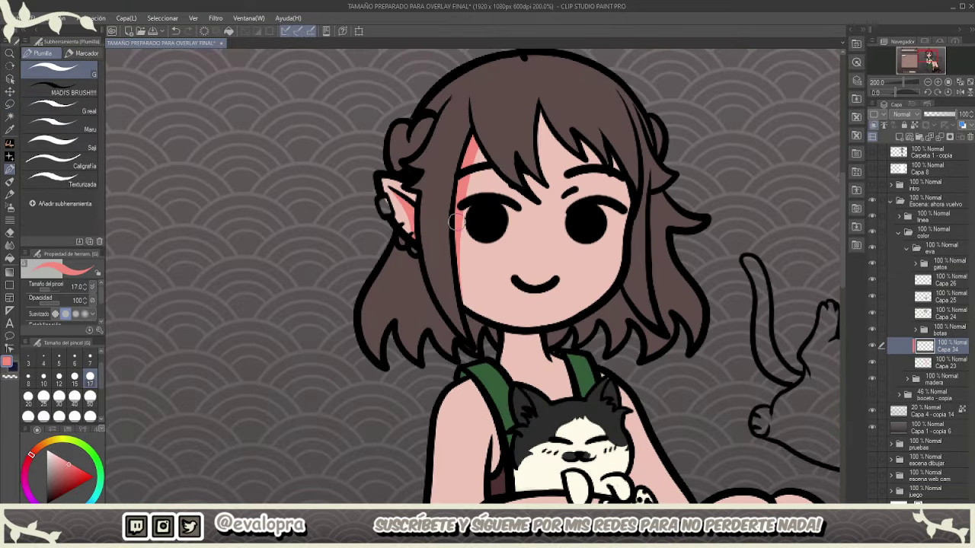
- Shade the girl's face beneath the hair and her neck in salmon pink on "Capa 34" with a size 17 brush
mouse_move(455, 222)
mouse_down()
mouse_move(474, 151)
mouse_move(533, 207)
mouse_move(542, 192)
mouse_move(494, 178)
mouse_move(544, 191)
mouse_move(550, 174)
mouse_move(587, 163)
mouse_move(577, 134)
mouse_move(610, 161)
mouse_up()
key(ctrl+z)
mouse_move(678, 315)
mouse_down()
mouse_move(671, 211)
mouse_move(679, 234)
mouse_up()
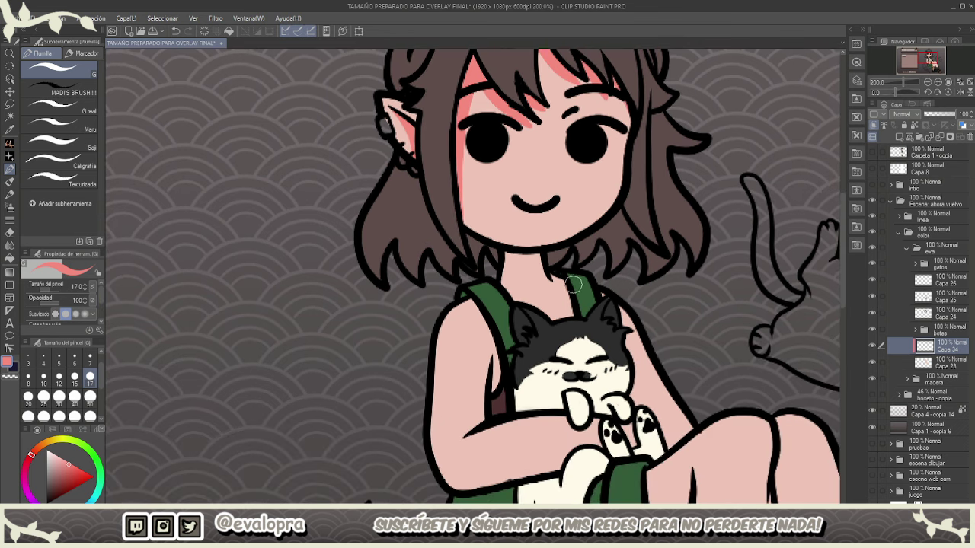
mouse_move(544, 275)
mouse_down()
mouse_move(523, 287)
mouse_move(512, 256)
mouse_move(534, 273)
mouse_up()
mouse_move(608, 321)
mouse_down()
mouse_move(604, 284)
mouse_move(617, 228)
mouse_up()
drag(572, 187, 579, 259)
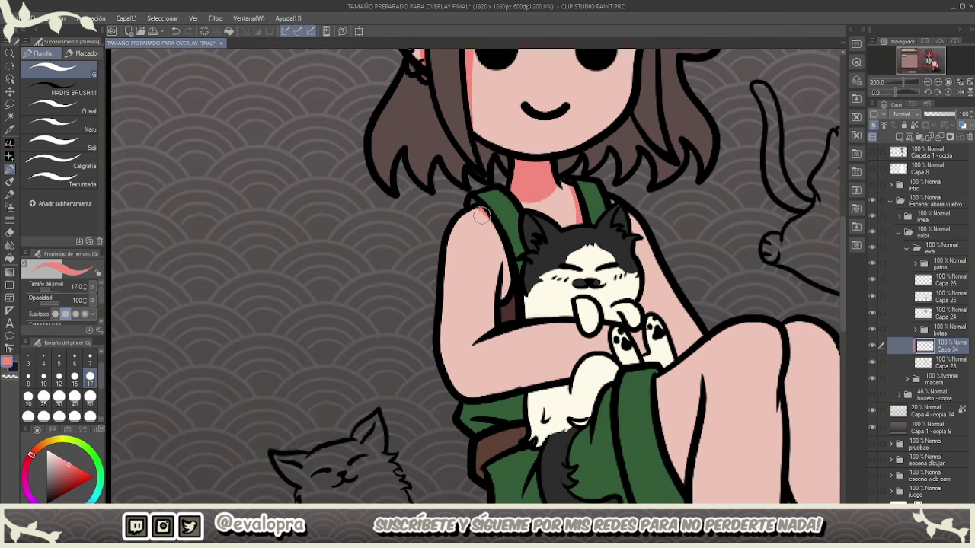
- Paint salmon-pink shadows along the girl's shoulder, upper arm and forearm around the held cat on "Capa 34"
drag(483, 215, 507, 291)
drag(501, 249, 495, 324)
mouse_move(709, 417)
mouse_down()
mouse_move(682, 361)
mouse_move(632, 332)
mouse_move(681, 349)
mouse_up()
mouse_move(426, 278)
mouse_down()
mouse_move(449, 335)
mouse_move(512, 326)
mouse_up()
drag(601, 312, 457, 341)
- Shade the girl's thighs, knees and lower legs in salmon pink on "Capa 34"
scroll(597, 270, down, 1)
drag(597, 270, 502, 234)
drag(539, 280, 556, 343)
drag(623, 286, 629, 268)
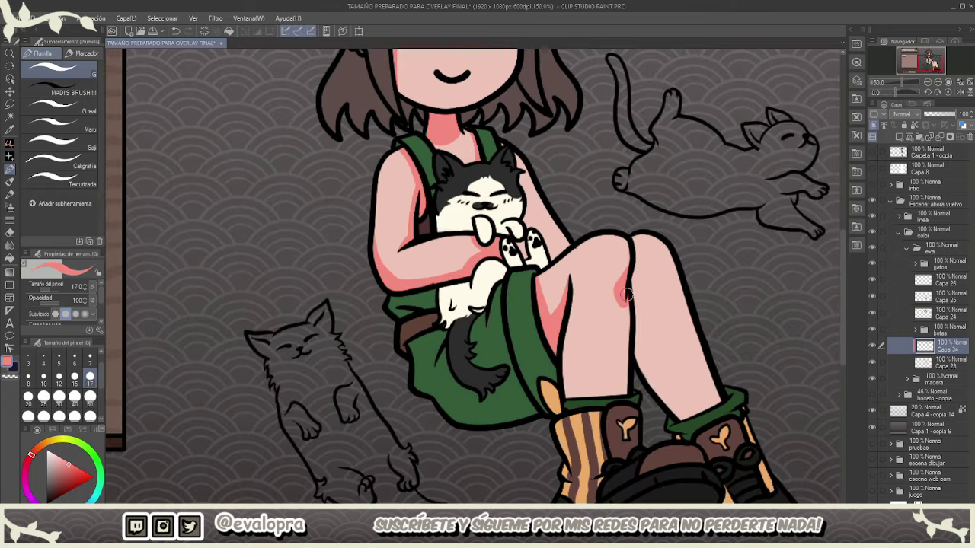
drag(718, 313, 692, 258)
drag(648, 203, 646, 222)
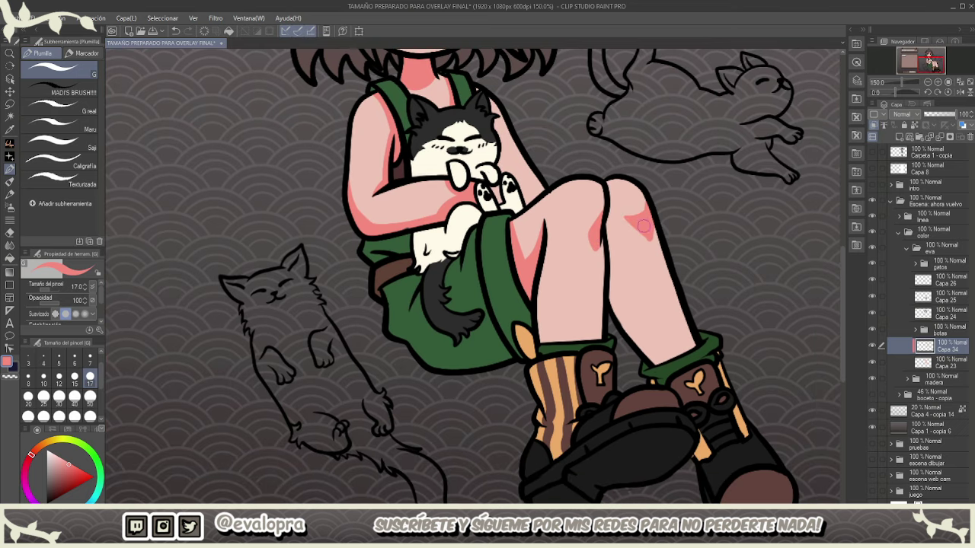
key(ctrl+minus)
drag(584, 252, 588, 293)
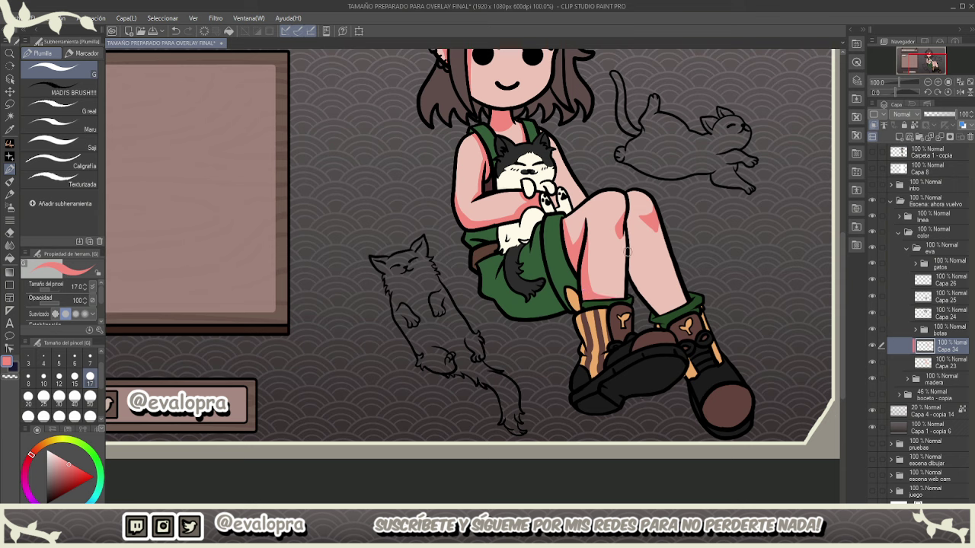
drag(628, 252, 658, 304)
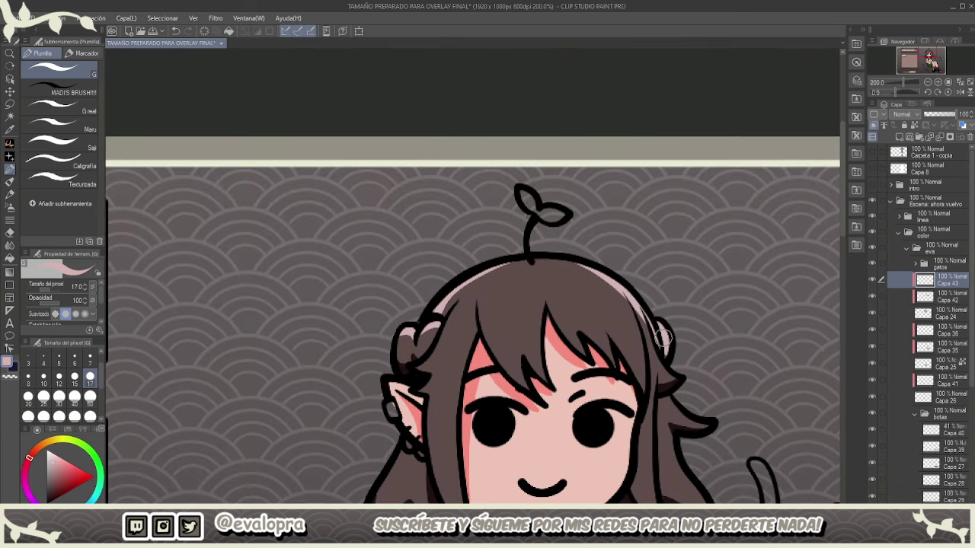
- Paint pale pink highlights along the crown and side buns of the hair on "Capa 43", adding round spots near the crown
mouse_move(635, 304)
mouse_down()
mouse_move(657, 360)
mouse_move(683, 374)
mouse_up()
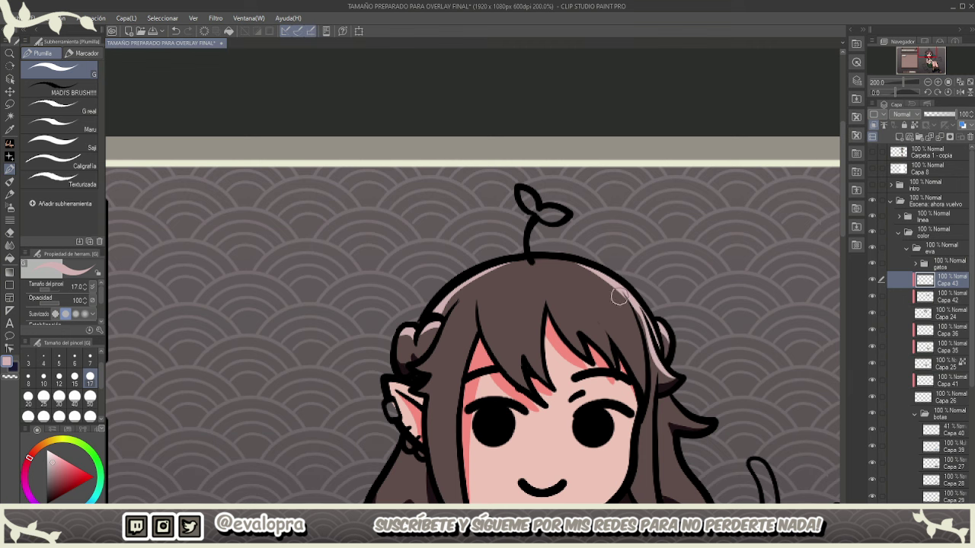
drag(581, 333, 606, 332)
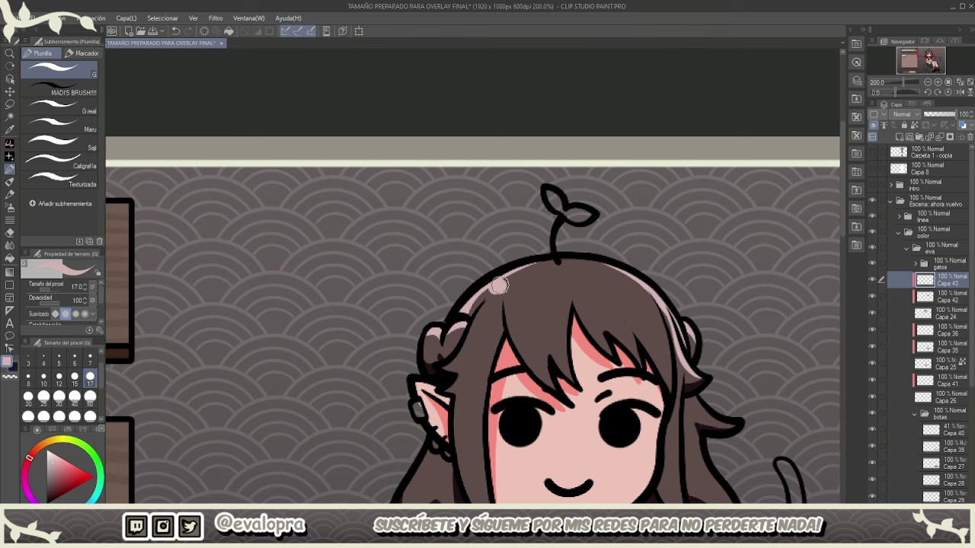
scroll(670, 325, down, 3)
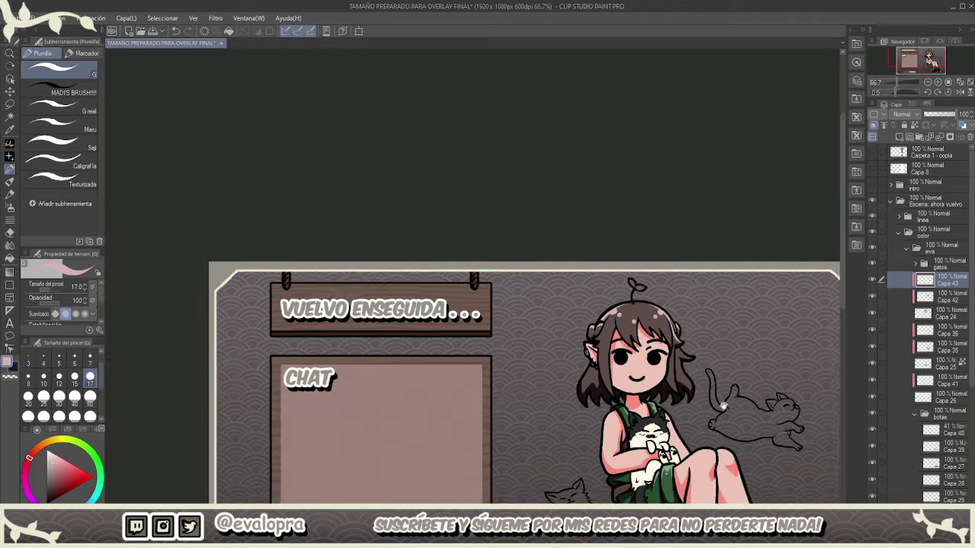
scroll(716, 426, up, 1)
scroll(716, 434, down, 2)
scroll(671, 377, up, 3)
scroll(525, 184, up, 1)
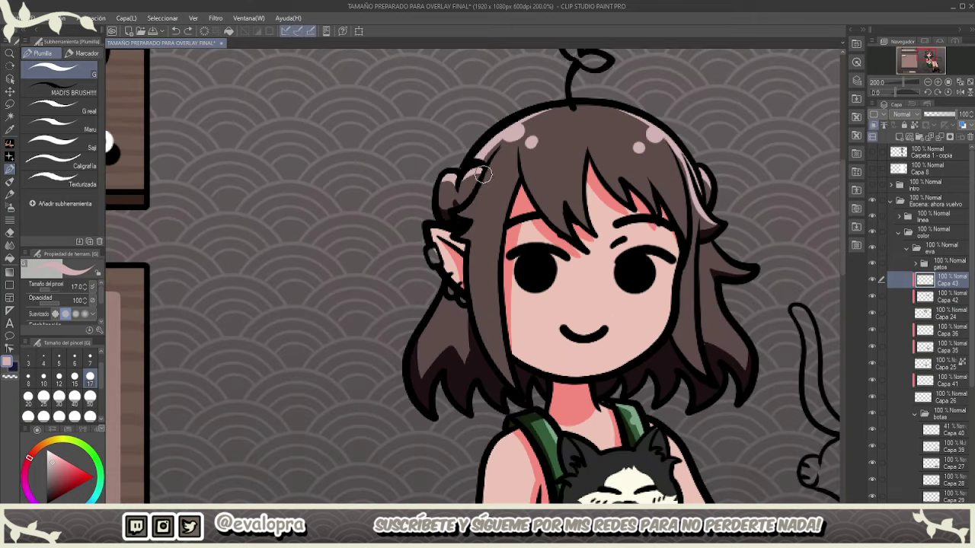
- Add thin pale pink highlights to the pointed strands in the middle of the fringe on "Capa 43"
mouse_move(564, 218)
mouse_down()
mouse_move(577, 221)
mouse_move(585, 166)
mouse_up()
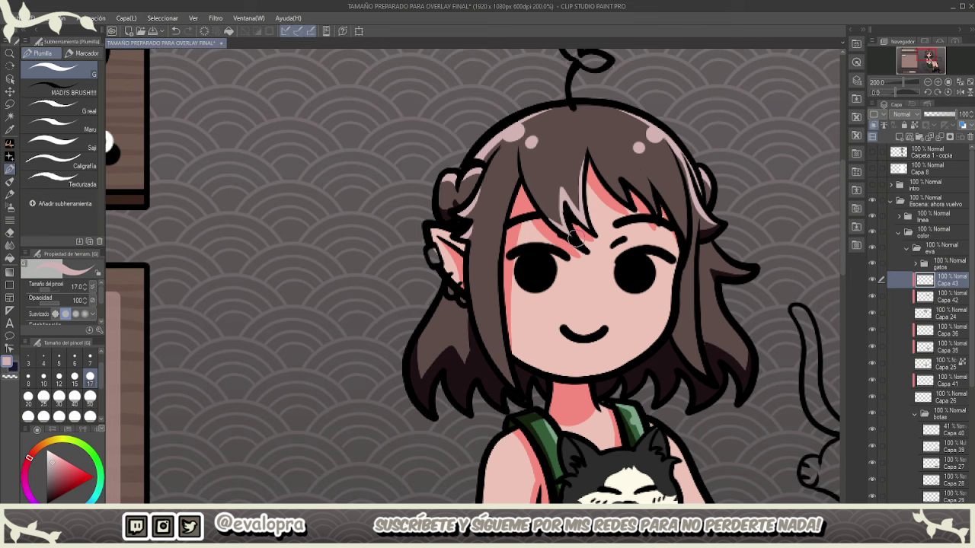
mouse_move(575, 238)
mouse_down()
mouse_move(557, 208)
mouse_move(585, 155)
mouse_up()
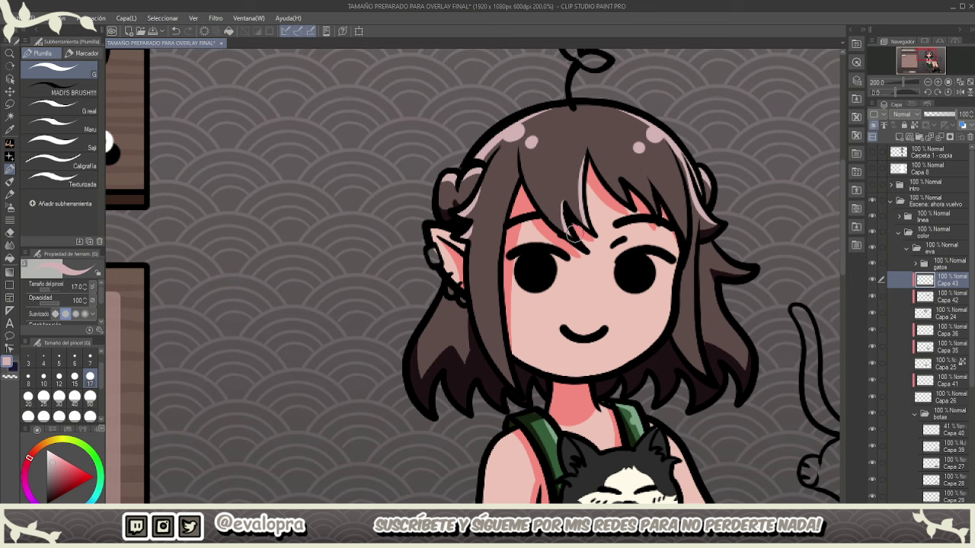
scroll(575, 228, down, 2)
scroll(506, 241, up, 2)
- Highlight the long side locks, the fringe tips and the outward-flicked strand in pale pink on "Capa 43"
drag(572, 220, 503, 217)
drag(510, 362, 482, 300)
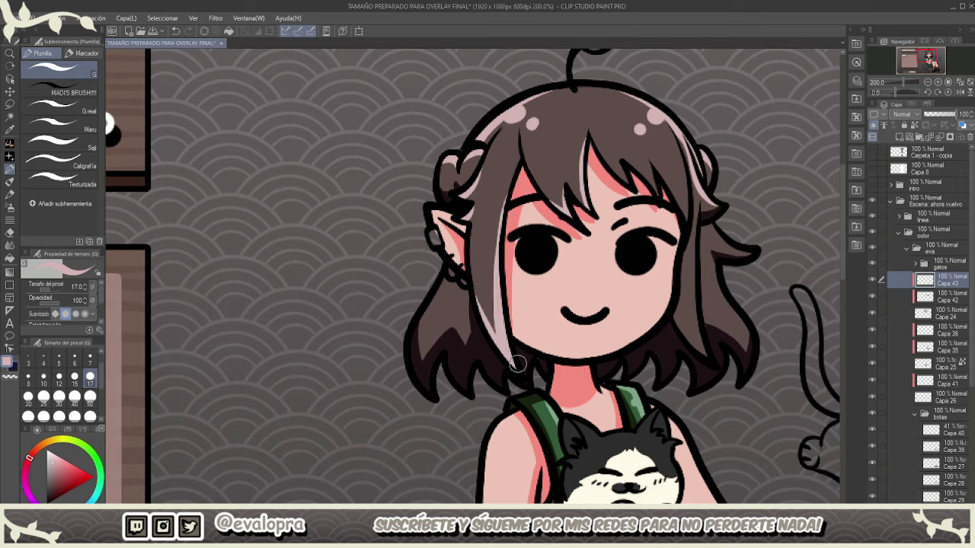
drag(698, 328, 523, 342)
drag(501, 171, 505, 232)
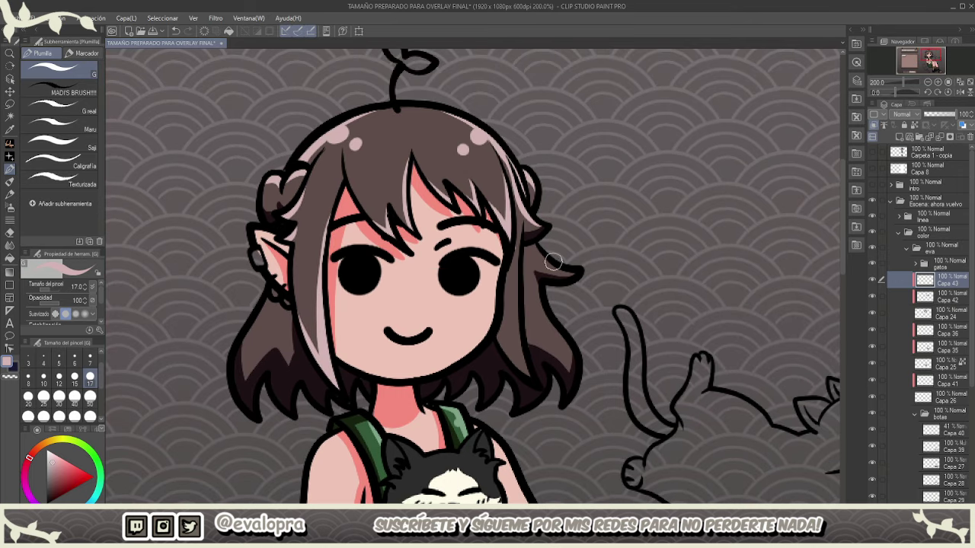
drag(577, 337, 599, 204)
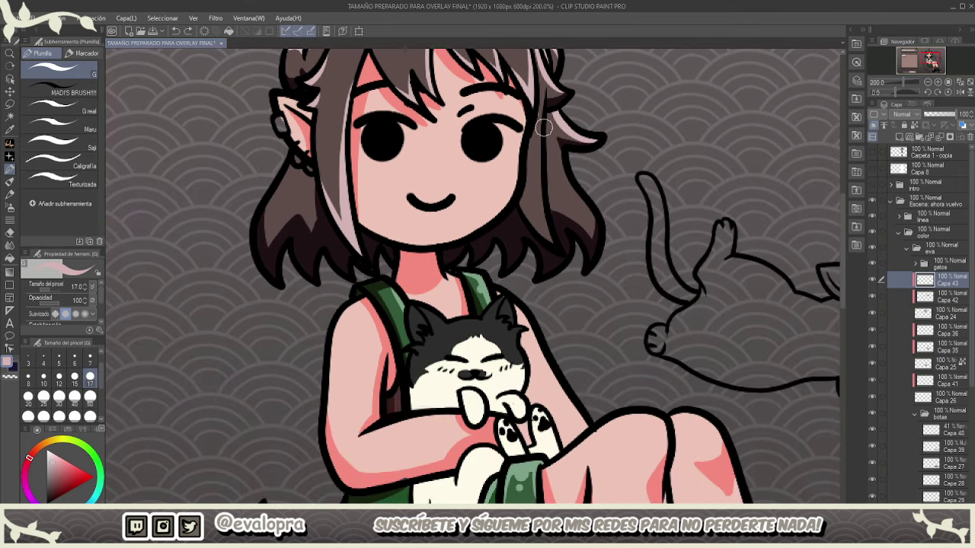
drag(542, 115, 545, 233)
scroll(547, 234, down, 5)
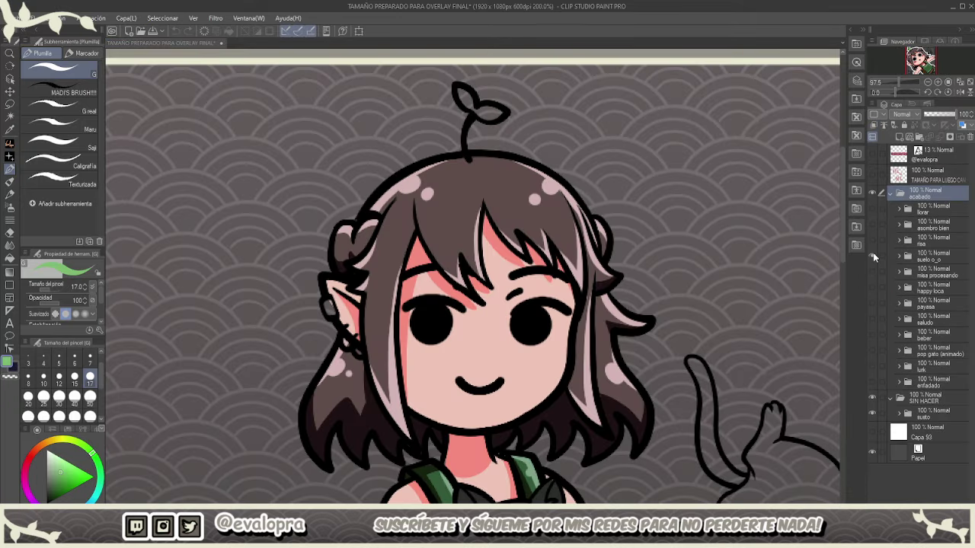
- Colour the sprout's leaves green on "Capa 44" and add pale green highlights
drag(457, 228, 476, 294)
drag(481, 160, 525, 180)
click(60, 488)
alt+click(514, 176)
click(52, 454)
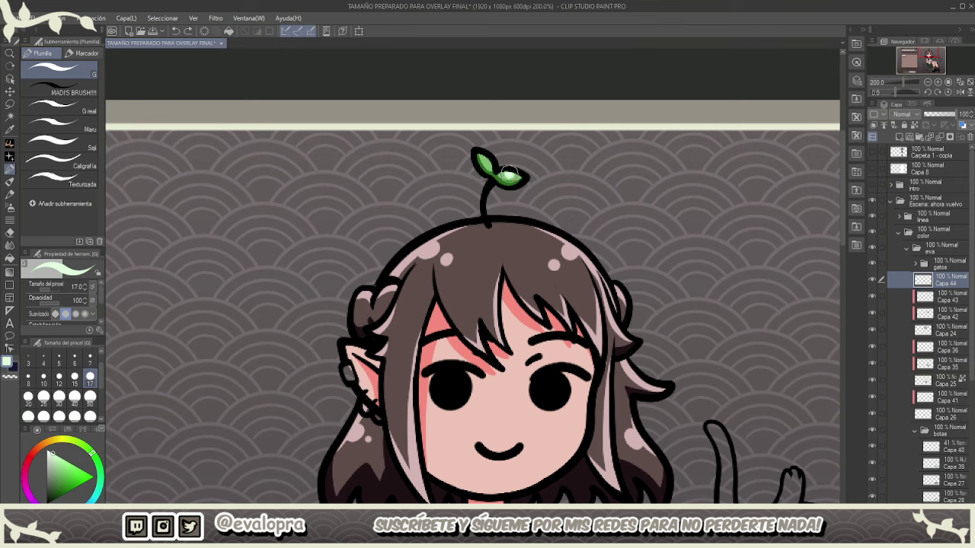
key(ctrl+0)
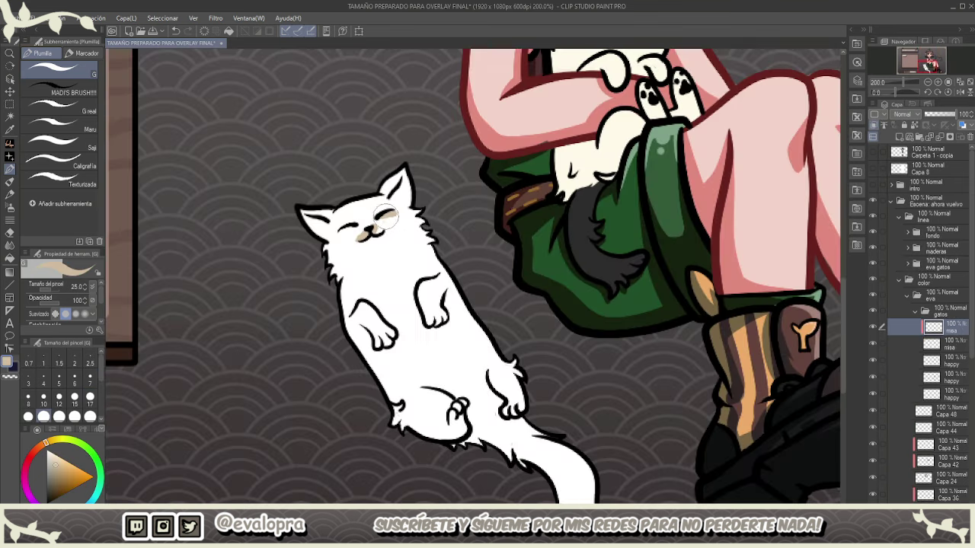
- Paint the lower white cat's ears, forehead and cheeks beige on the clipped "misa" layer with a size 25 brush
mouse_move(386, 216)
mouse_down()
mouse_move(401, 228)
mouse_move(418, 176)
mouse_up()
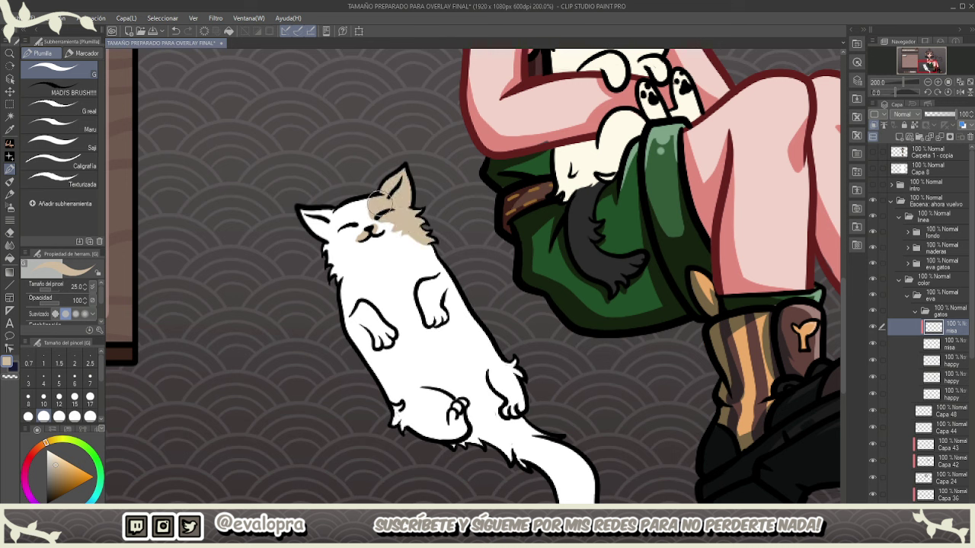
mouse_move(378, 201)
mouse_down()
mouse_move(373, 215)
mouse_move(354, 219)
mouse_move(378, 217)
mouse_move(343, 230)
mouse_move(349, 259)
mouse_move(347, 219)
mouse_up()
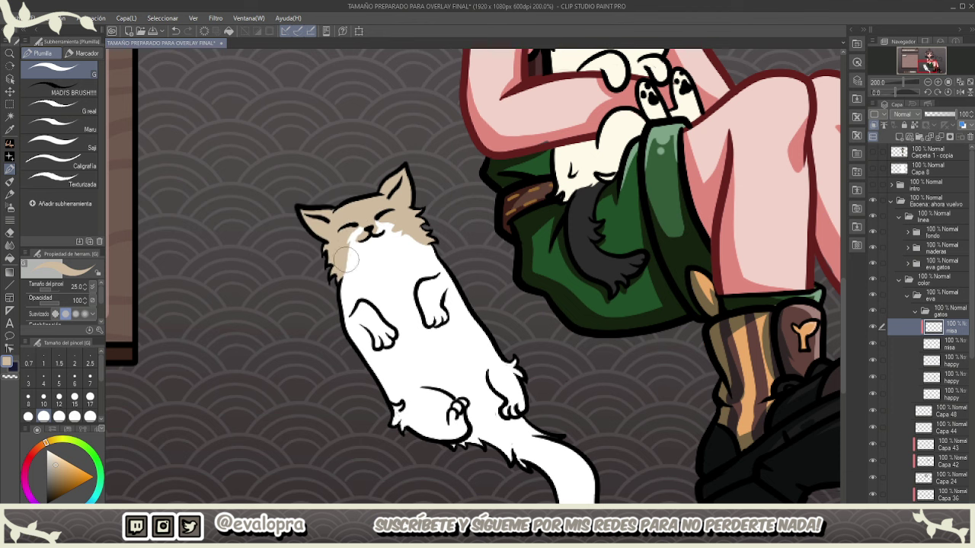
drag(477, 274, 433, 218)
scroll(372, 179, up, 2)
scroll(466, 235, down, 2)
- Paint the lower cat's flanks, paws, hind legs and tail beige, leaving the chest and belly white
mouse_move(343, 258)
mouse_down()
mouse_move(380, 318)
mouse_move(360, 260)
mouse_move(376, 249)
mouse_move(383, 298)
mouse_up()
scroll(387, 302, down, 1)
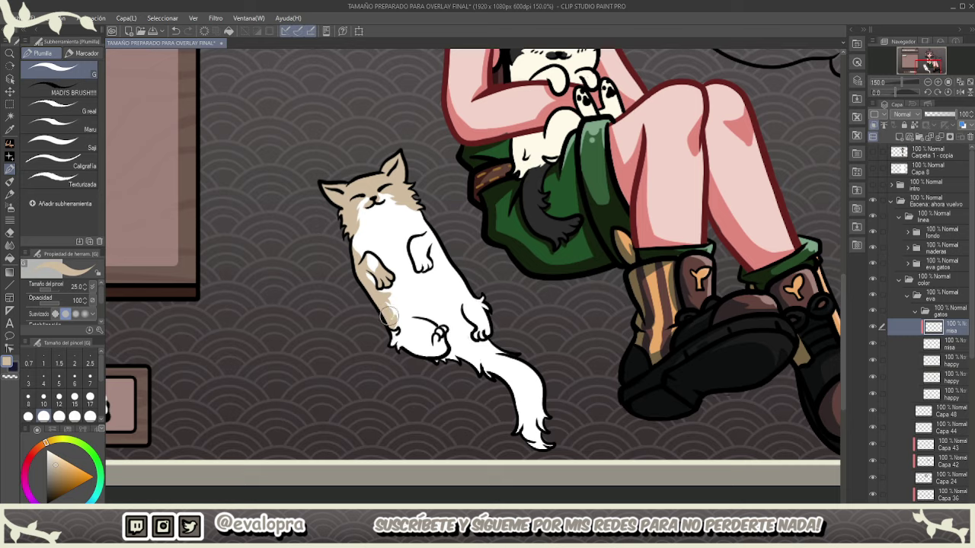
scroll(388, 315, up, 1)
mouse_move(401, 361)
mouse_down()
mouse_move(419, 377)
mouse_move(362, 360)
mouse_up()
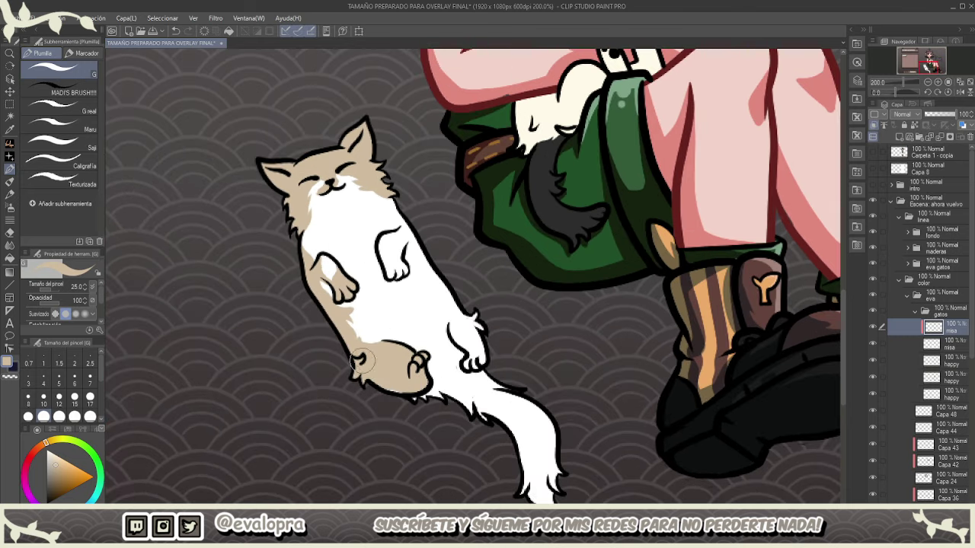
mouse_move(452, 408)
mouse_down()
mouse_move(476, 396)
mouse_move(427, 358)
mouse_move(480, 373)
mouse_move(442, 357)
mouse_move(563, 499)
mouse_up()
mouse_move(450, 274)
mouse_down()
mouse_move(436, 267)
mouse_move(454, 233)
mouse_move(399, 271)
mouse_move(385, 240)
mouse_move(412, 215)
mouse_up()
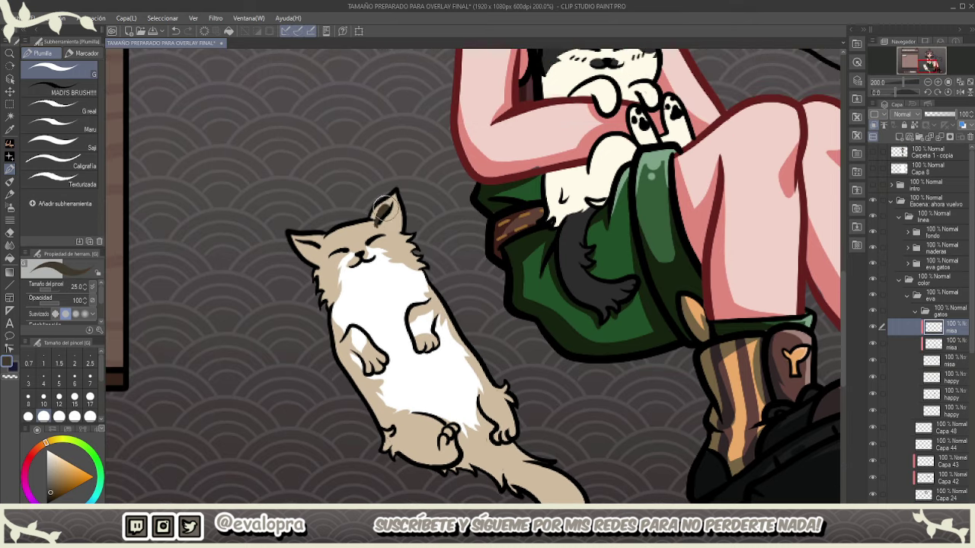
- Paint dark brown tabby markings over the lower cat's ears, forehead and cheeks on the upper clipped "misa" layer
drag(387, 207, 358, 238)
drag(350, 236, 351, 240)
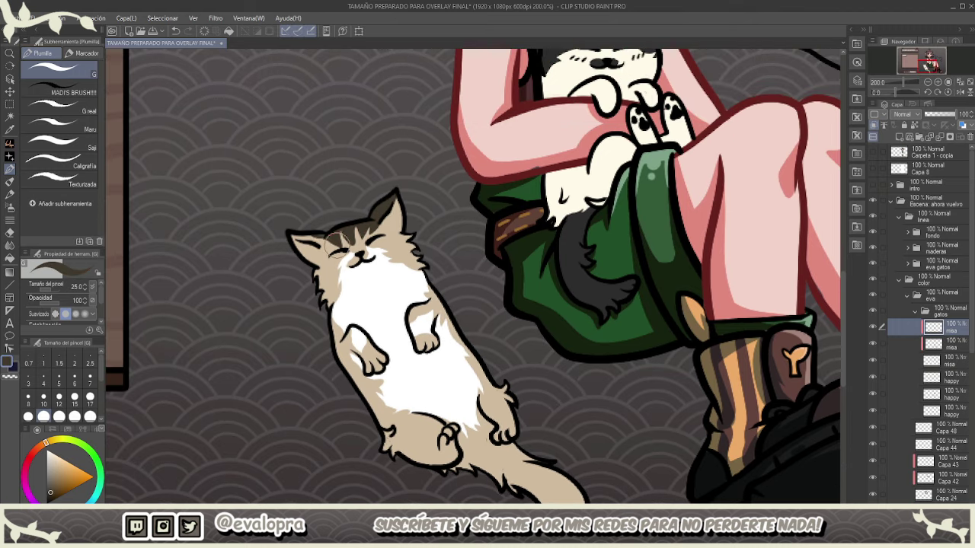
mouse_move(318, 250)
mouse_down()
mouse_move(301, 237)
mouse_move(333, 254)
mouse_up()
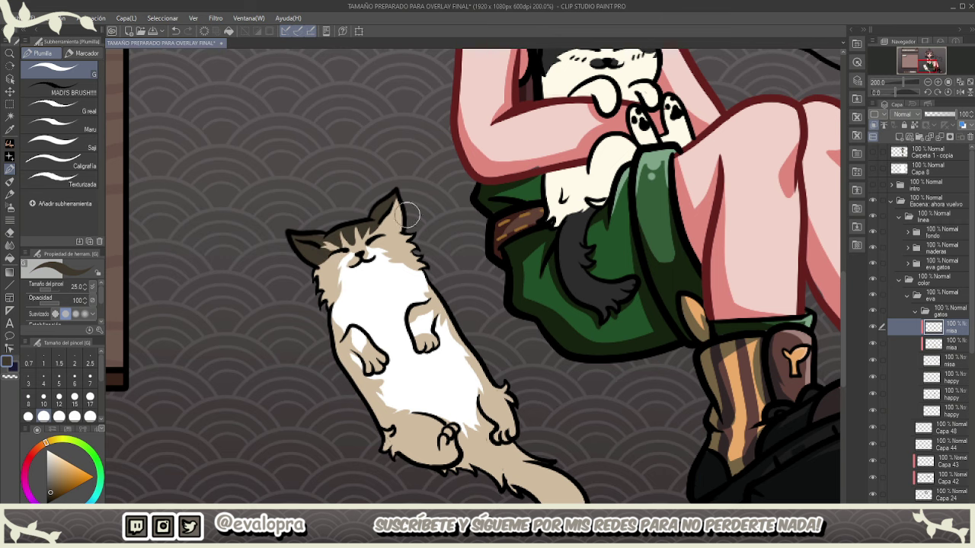
drag(407, 221, 415, 259)
mouse_move(321, 267)
mouse_down()
mouse_move(338, 295)
mouse_move(318, 319)
mouse_up()
- Select the beige fur's area, darken the cat's nose with a size 12 brush and clear a white streak above it
ctrl+click(933, 345)
scroll(356, 245, up, 2)
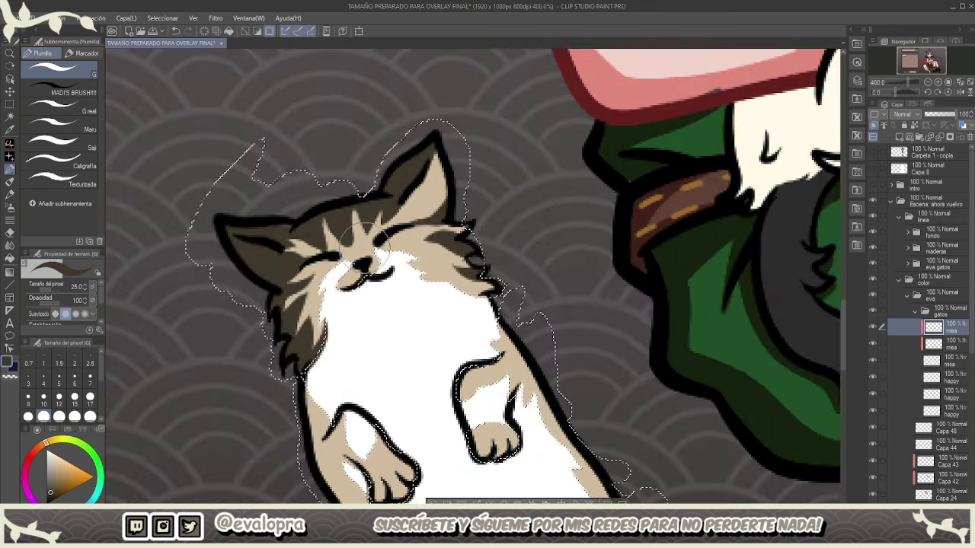
key(bracketleft)
key(bracketleft)
key(bracketleft)
key(bracketleft)
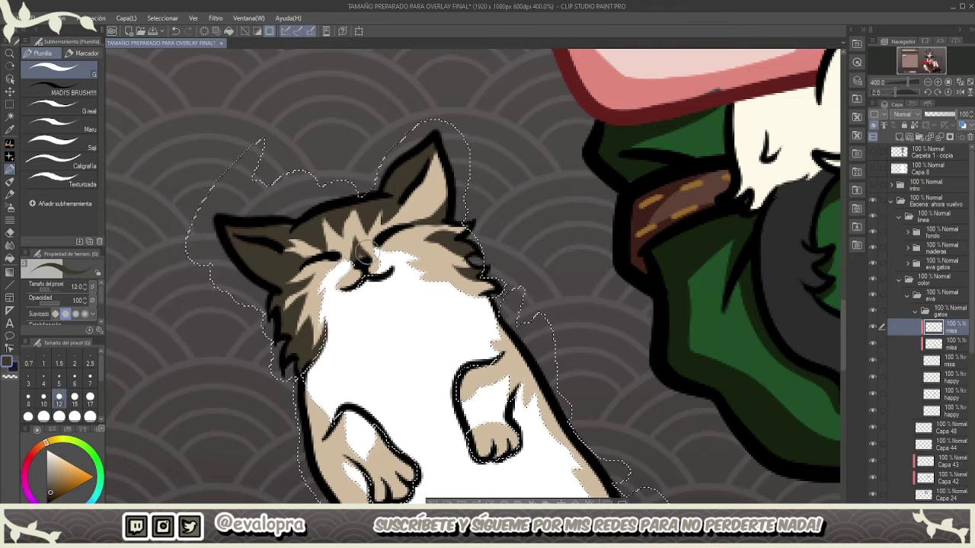
click(950, 344)
drag(352, 246, 350, 232)
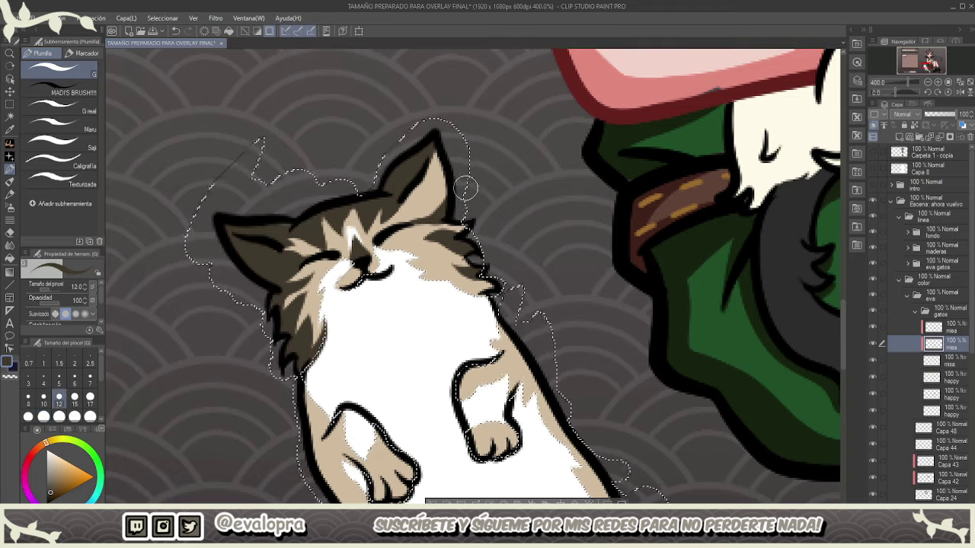
- Paint the lower cat's front paws and the fur beside its forelegs dark brown on the upper clipped "misa" layer
click(951, 328)
drag(624, 380, 582, 193)
mouse_move(301, 232)
mouse_down()
mouse_move(297, 268)
mouse_move(278, 259)
mouse_move(293, 282)
mouse_move(278, 292)
mouse_move(336, 289)
mouse_move(332, 309)
mouse_move(358, 288)
mouse_up()
mouse_move(423, 250)
mouse_down()
mouse_move(436, 263)
mouse_move(459, 255)
mouse_up()
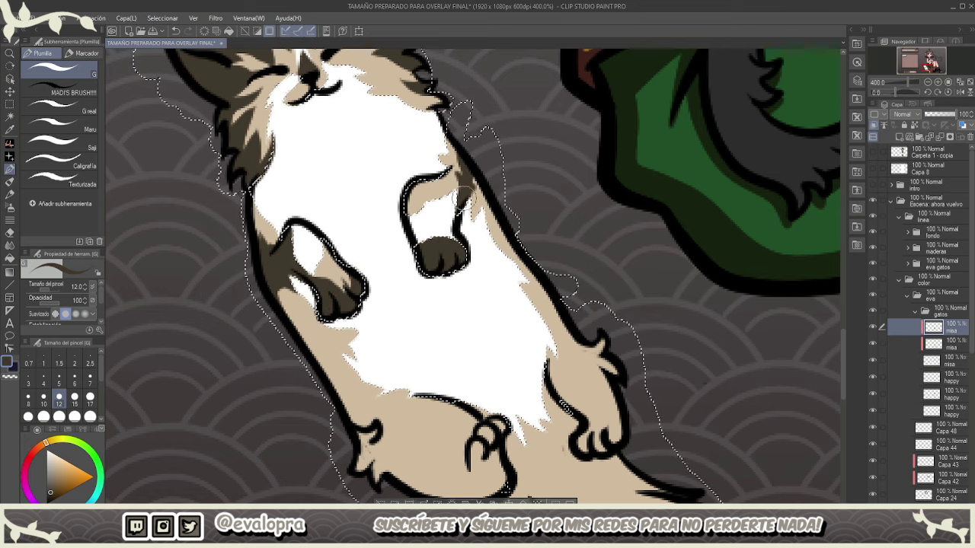
- Paint the lower cat's near hind leg and flank edges dark brown, and switch to the white base "misa" layer
scroll(375, 370, down, 2)
mouse_move(376, 371)
mouse_down()
mouse_move(358, 411)
mouse_move(396, 358)
mouse_move(412, 427)
mouse_move(455, 414)
mouse_move(497, 375)
mouse_up()
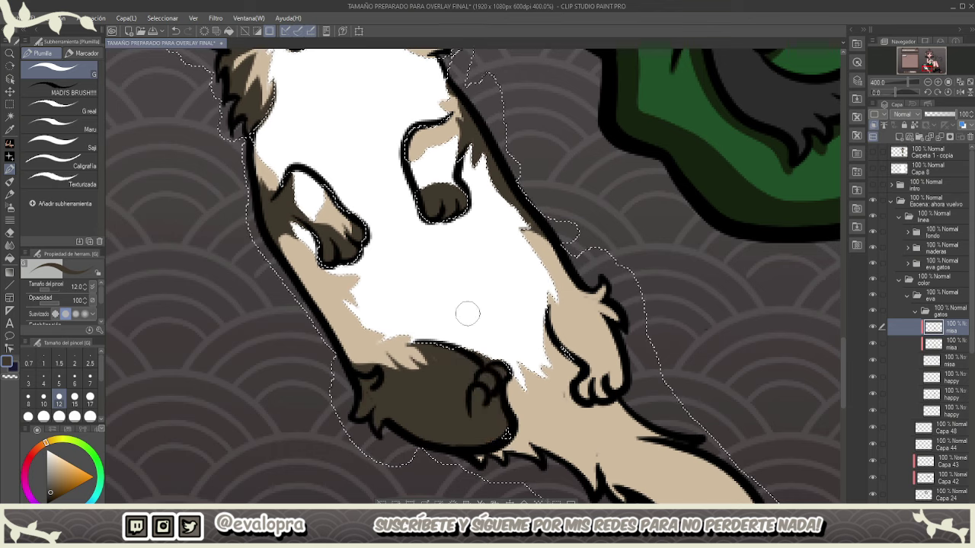
drag(465, 311, 505, 298)
mouse_move(474, 345)
mouse_down()
mouse_move(407, 354)
mouse_move(474, 354)
mouse_up()
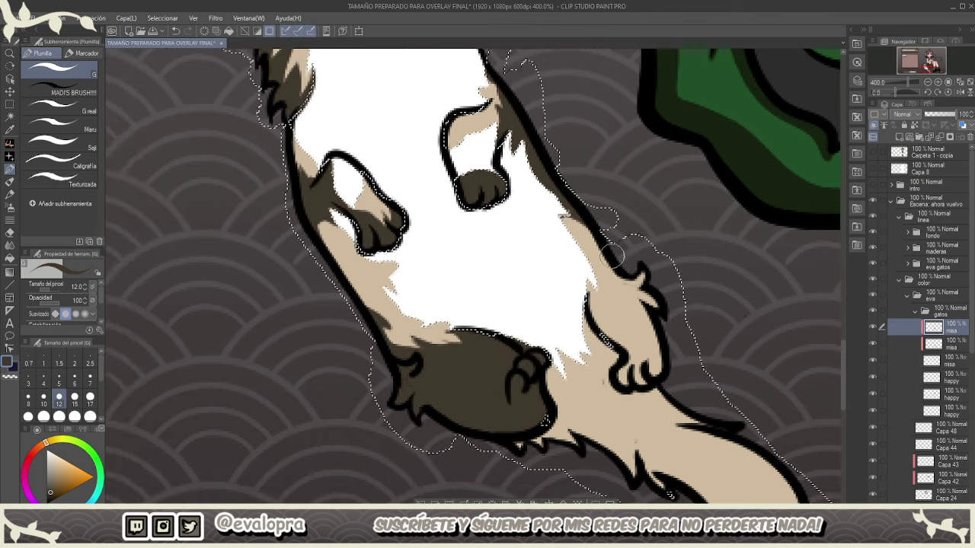
scroll(473, 352, down, 2)
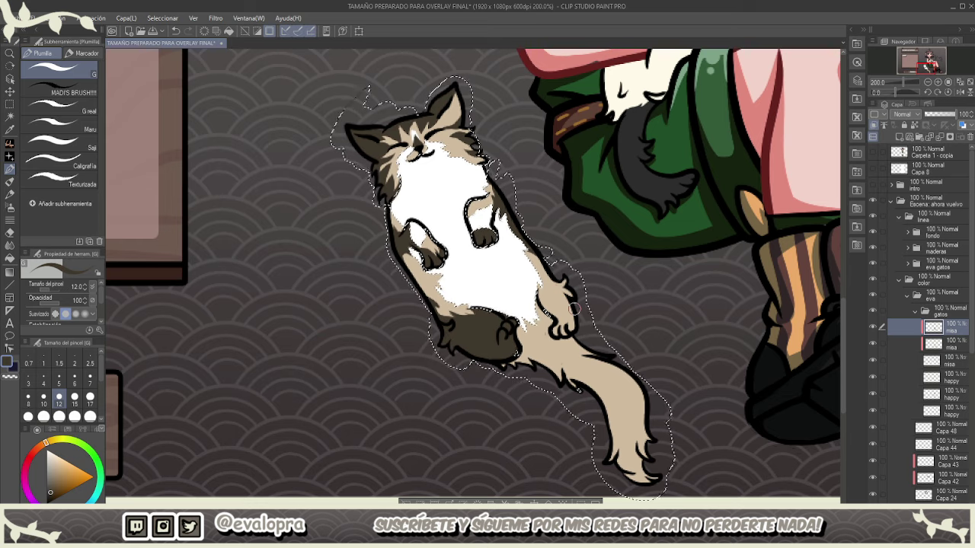
key(alt+bracketleft)
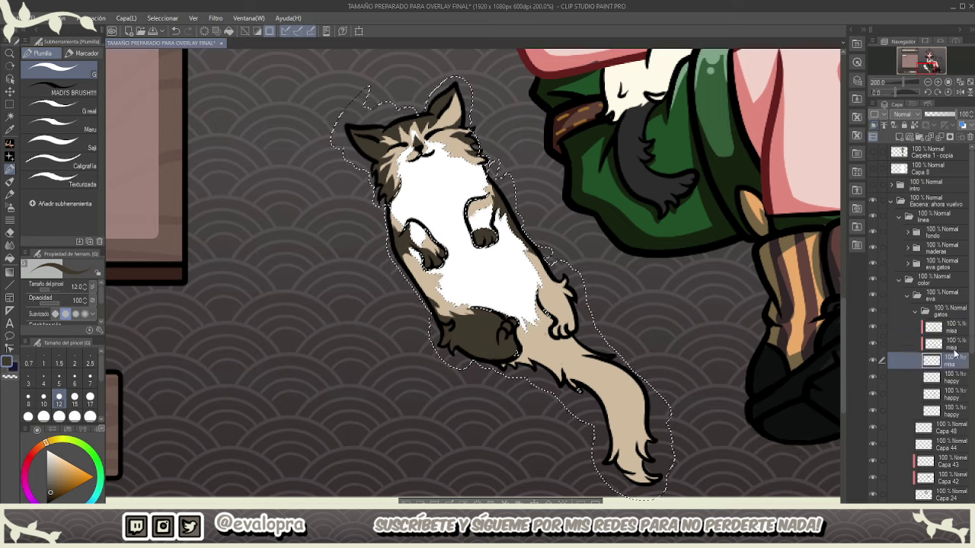
- Paint the lower cat's tail and the base of its back dark brown on the upper clipped "misa" layer
scroll(571, 308, down, 2)
scroll(647, 344, up, 1)
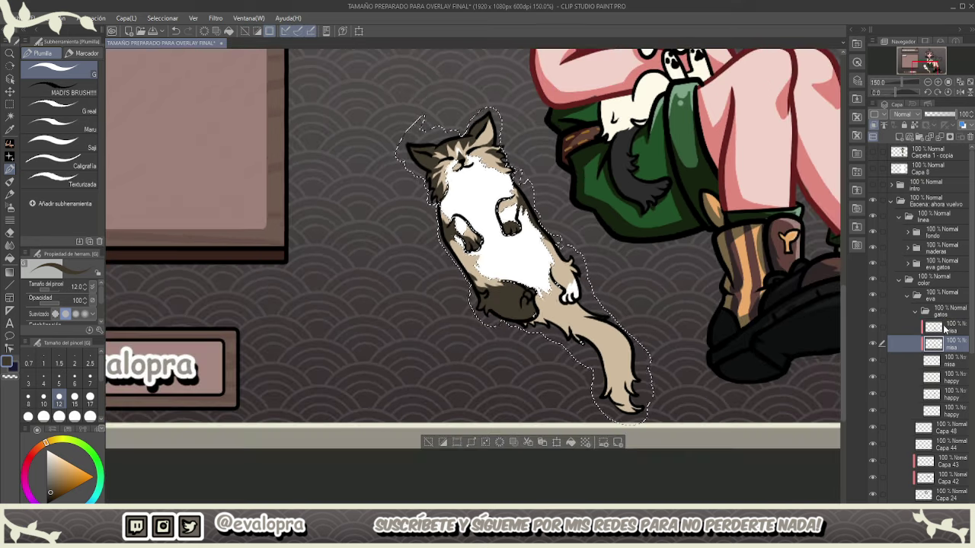
key(alt+bracketright)
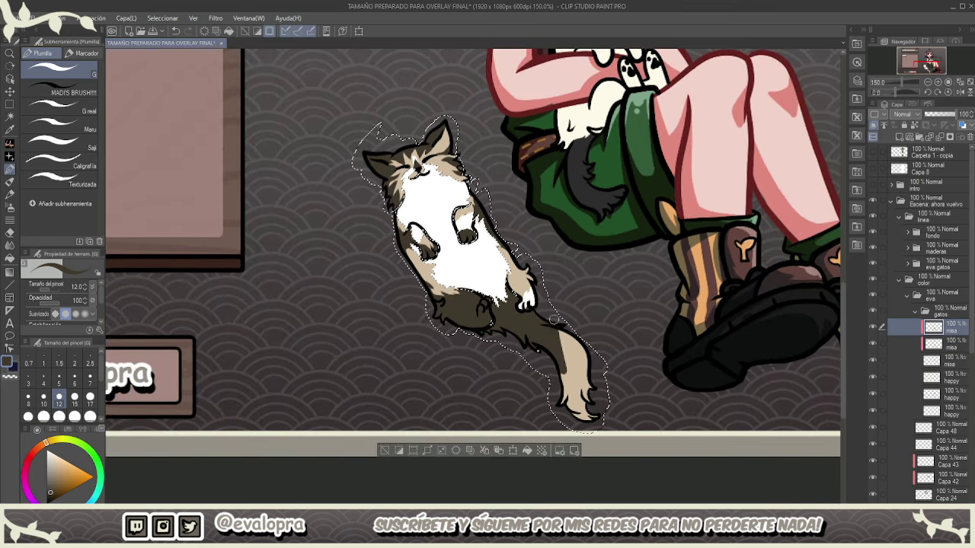
drag(562, 401, 557, 432)
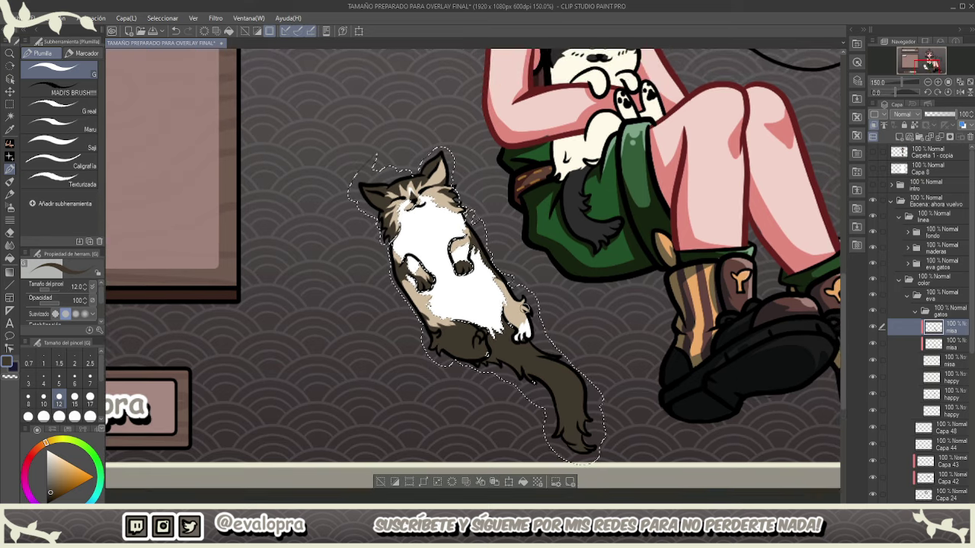
drag(663, 299, 645, 270)
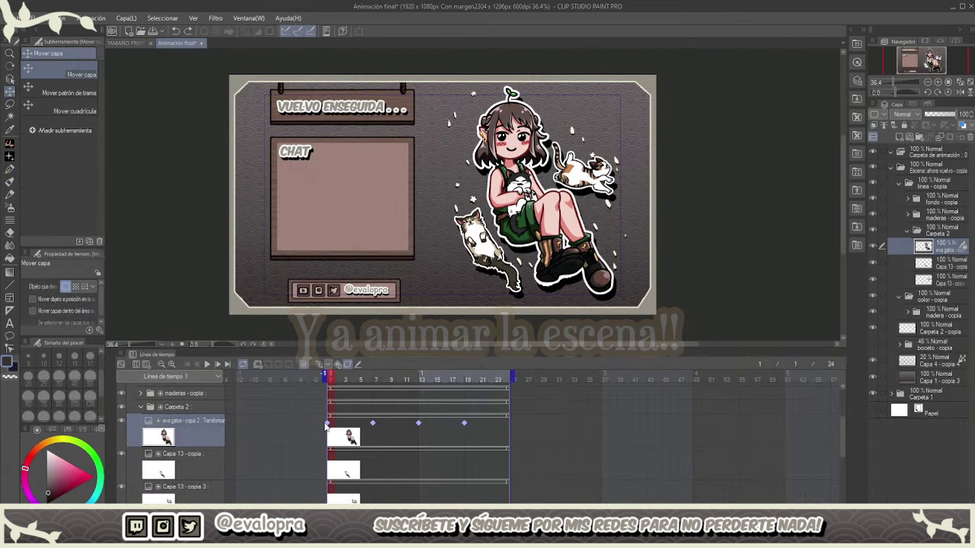
- In the "Animación final" file, preview the animation and delete the "eva gatos - copia 2" layer's keyframes at frames 7, 13 and 19
click(206, 365)
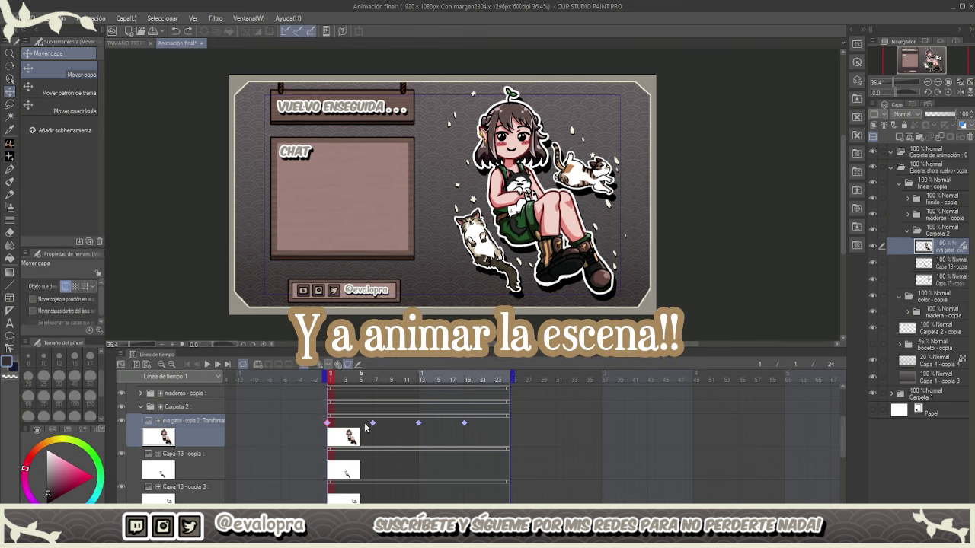
click(423, 378)
key(o)
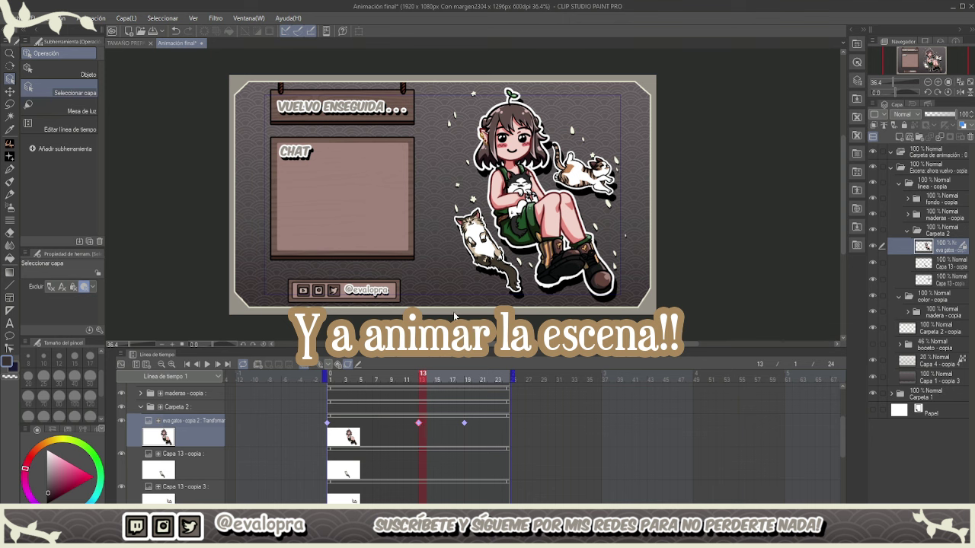
key(Delete)
click(466, 375)
click(463, 424)
click(466, 424)
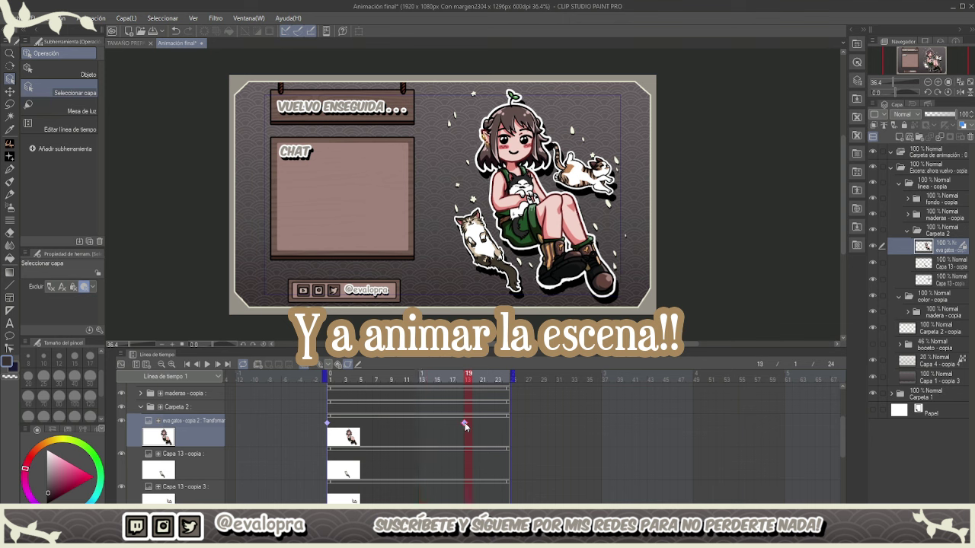
key(Delete)
click(328, 425)
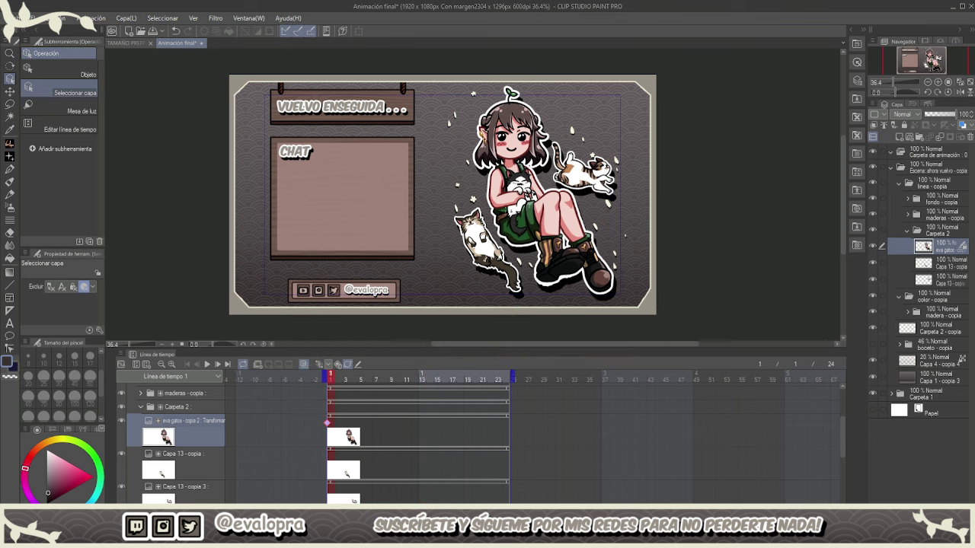
- Move the girl slightly up and left at frame 1, and keyframe her slightly further down and right at frame 7
click(12, 92)
drag(537, 195, 534, 193)
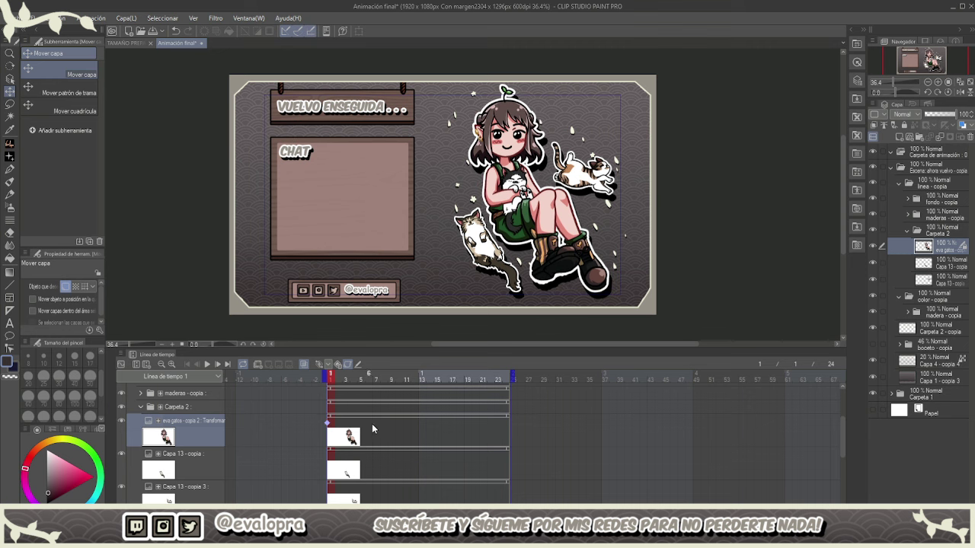
click(376, 427)
drag(523, 229, 557, 209)
- Keyframe the girl at the lowest, rightmost point of her floating motion at frame 14
click(425, 385)
click(431, 383)
click(920, 251)
click(475, 380)
key(ctrl+z)
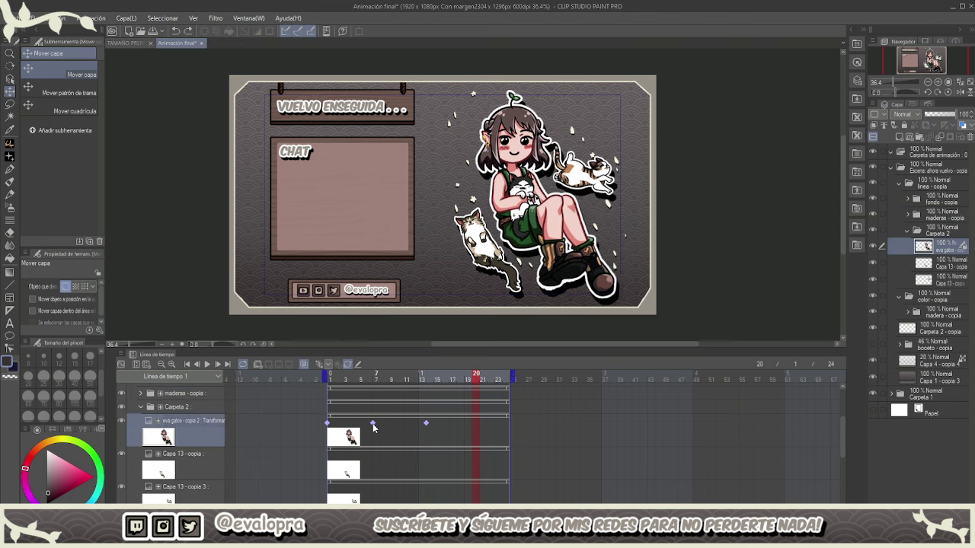
- Repeat the girl's frame 7 pose as a keyframe at frame 19 and shift that keyframe to frame 20
click(372, 424)
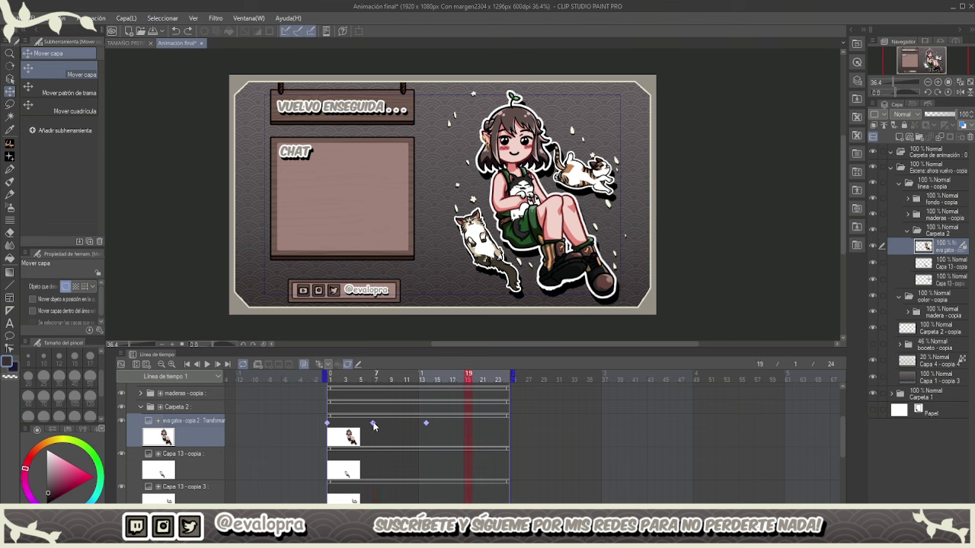
click(469, 425)
drag(505, 269, 508, 271)
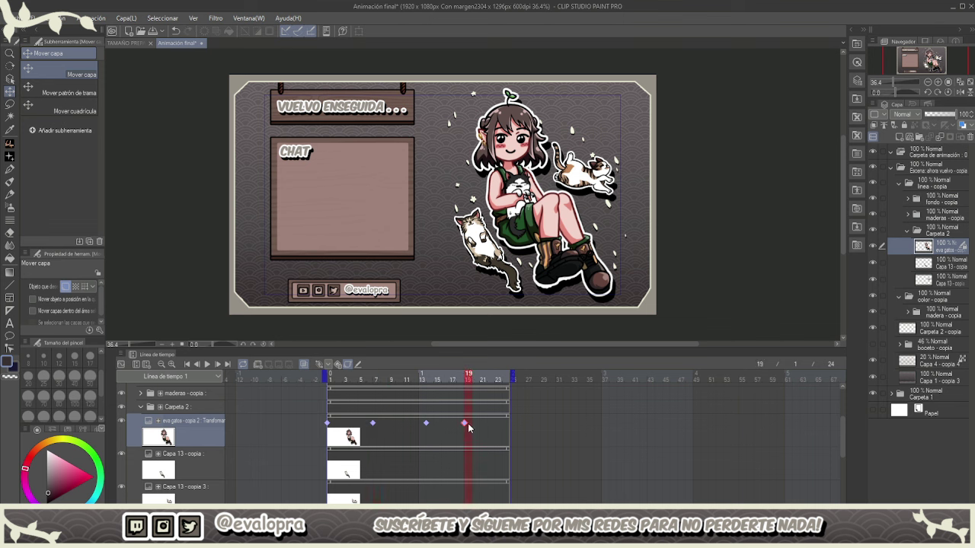
drag(465, 423, 472, 424)
- Repeat the girl's frame 1 keyframe at frame 24 and move her middle keyframes to frames 13 and 19
click(327, 423)
click(497, 418)
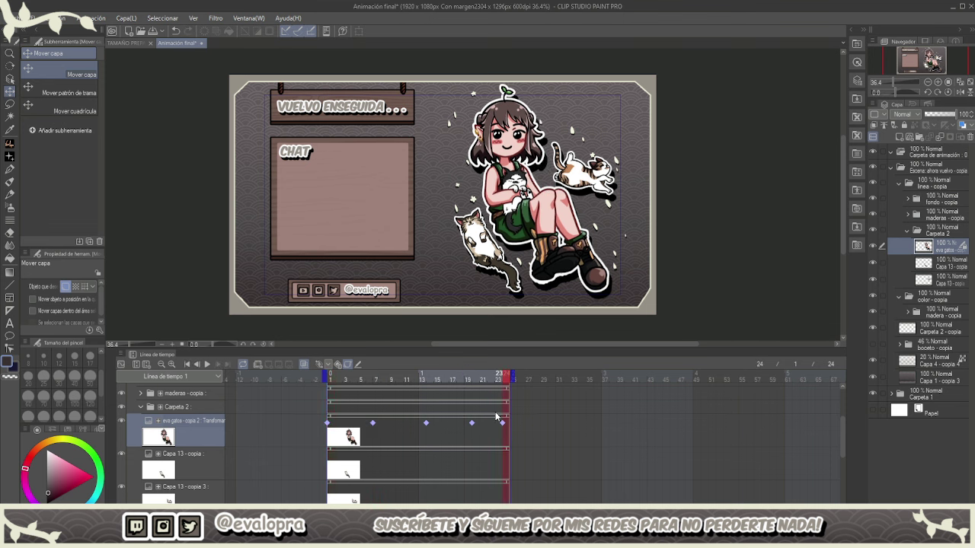
key(Delete)
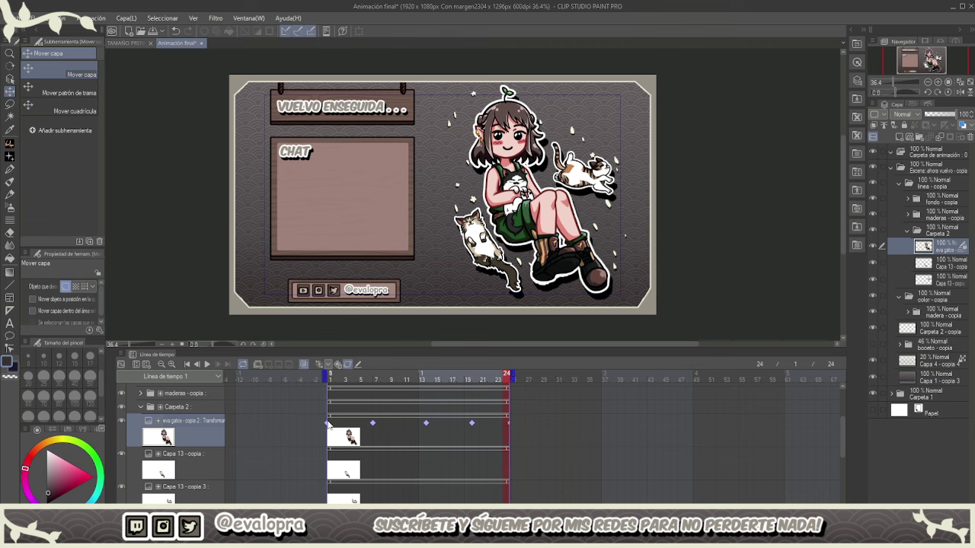
click(374, 427)
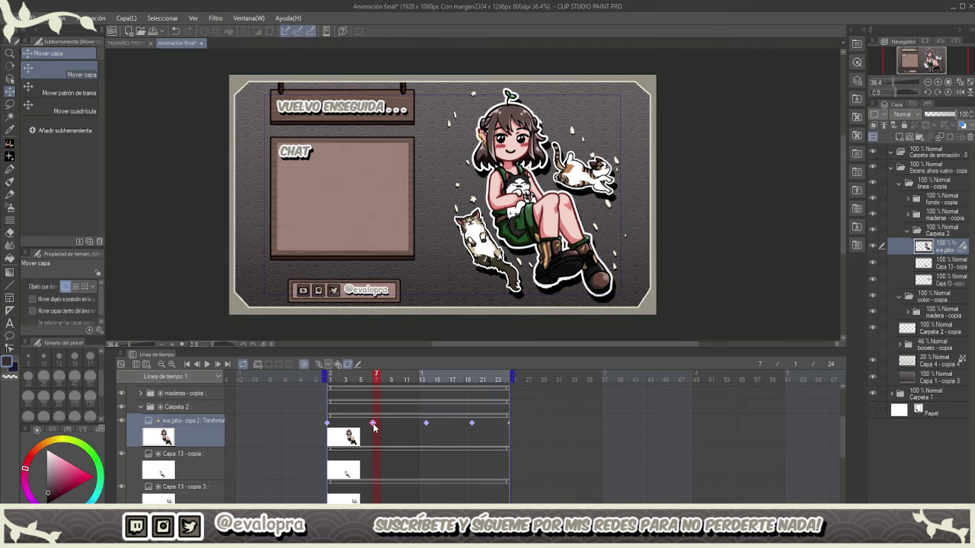
click(332, 459)
click(207, 365)
- Enable keyframes on the lower cat's "Capa 13 - copia" layer and shift the cat slightly with keyframes at frames 7 and 13
click(332, 470)
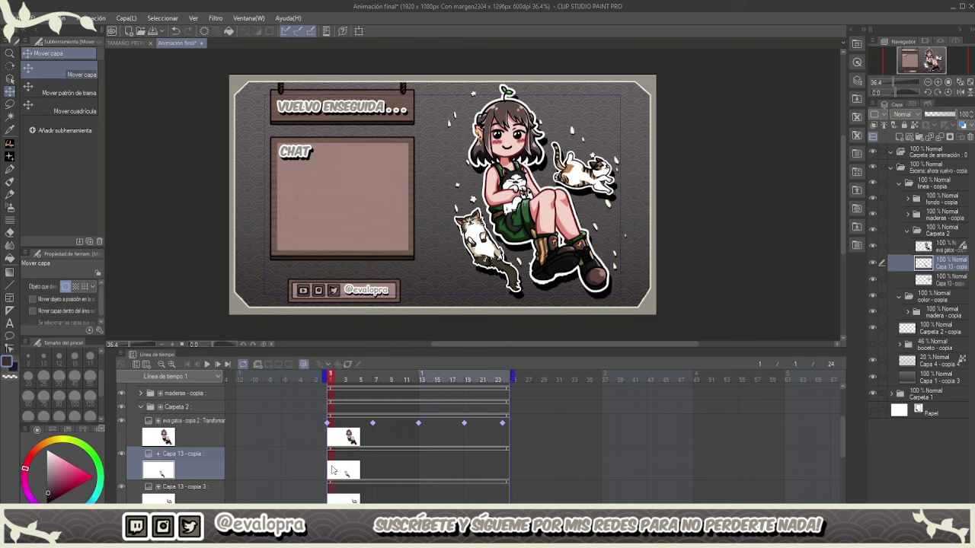
click(348, 366)
click(374, 458)
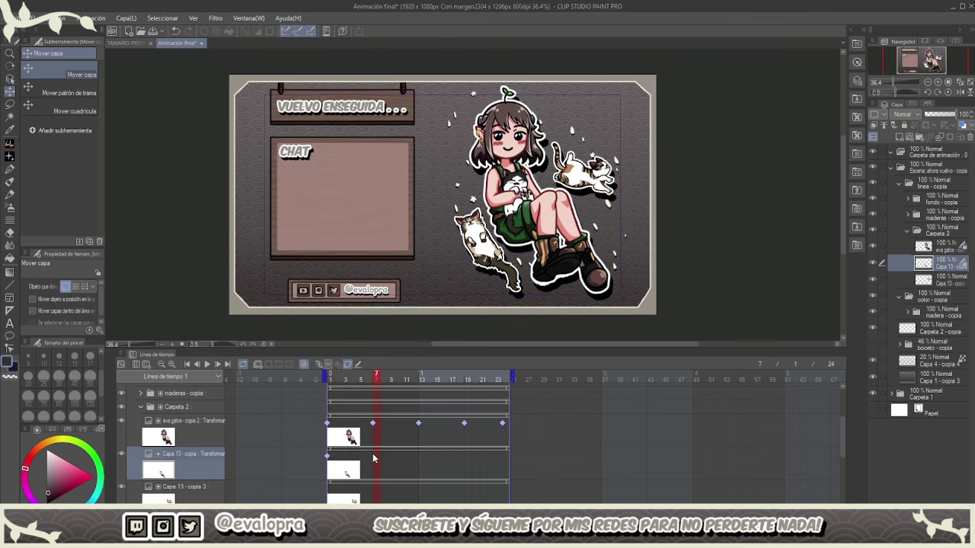
drag(502, 274, 494, 269)
click(420, 461)
click(473, 438)
- Copy the lower cat's frame 7 keyframe to frame 19 and its frame 1 keyframe to frame 24, and preview the animation
click(374, 457)
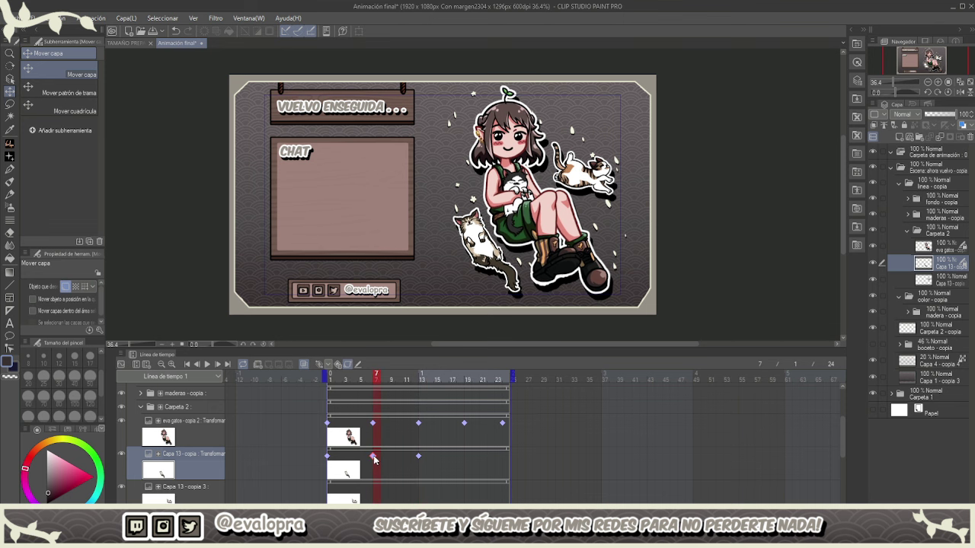
click(464, 461)
click(329, 459)
key(ctrl+c)
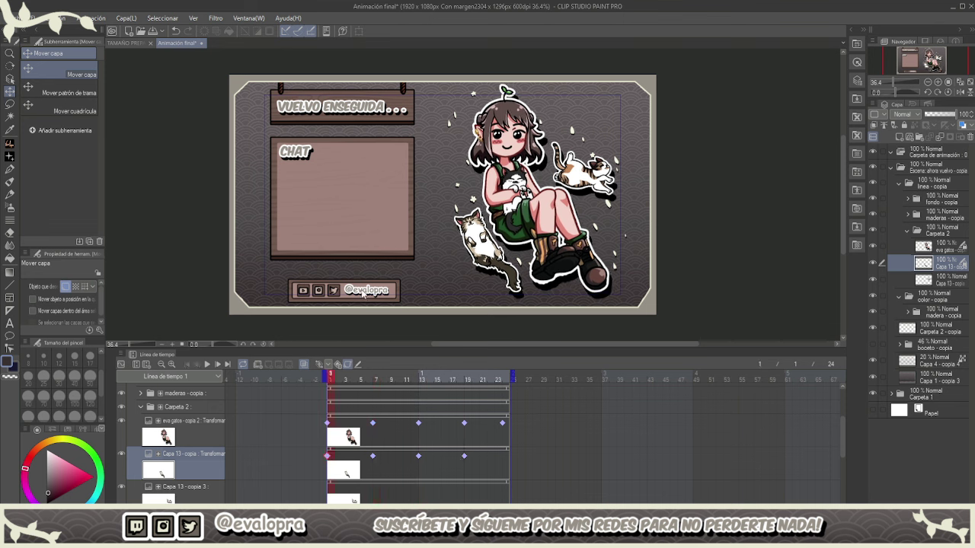
click(506, 462)
key(ctrl+v)
click(207, 365)
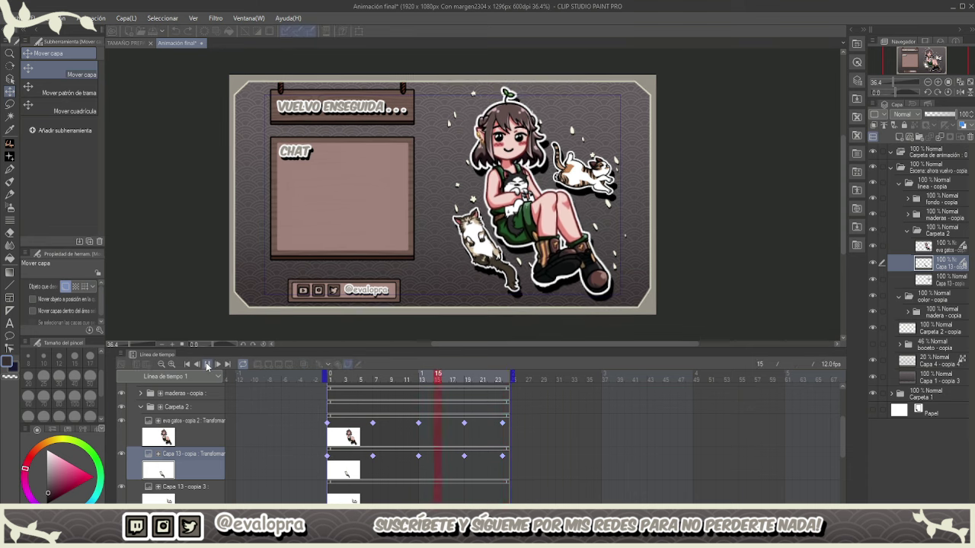
click(207, 366)
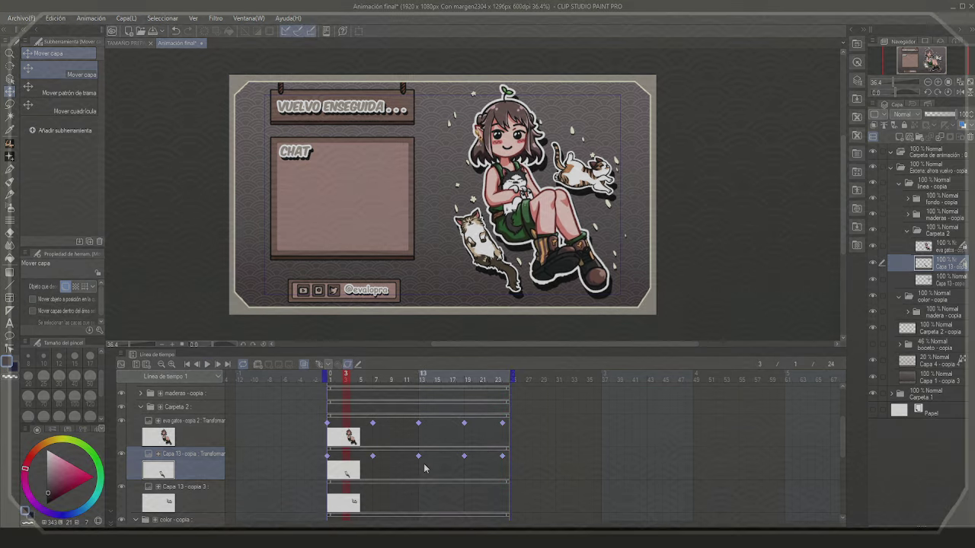